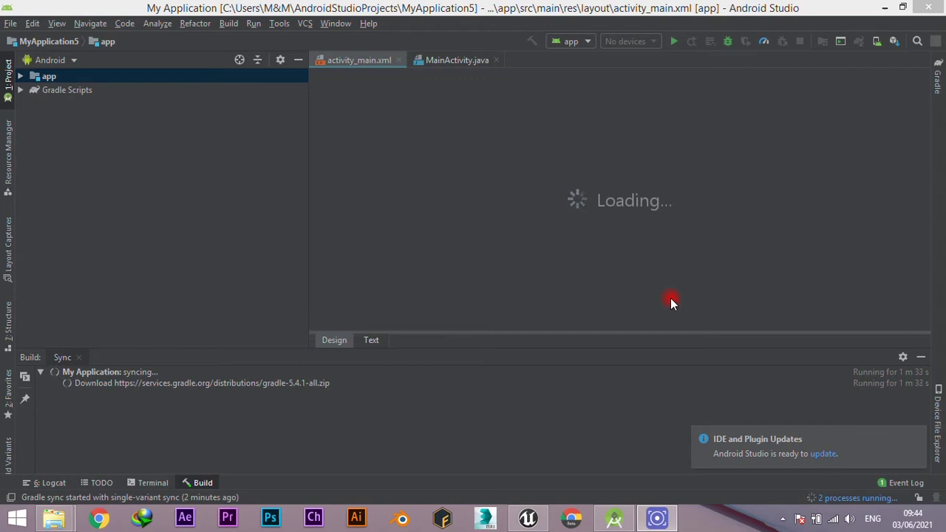
Step: Bring the ShootTheDronesAR Unreal editor to the front from the taskbar
{"action": "left_click", "coordinate": [527, 520]}
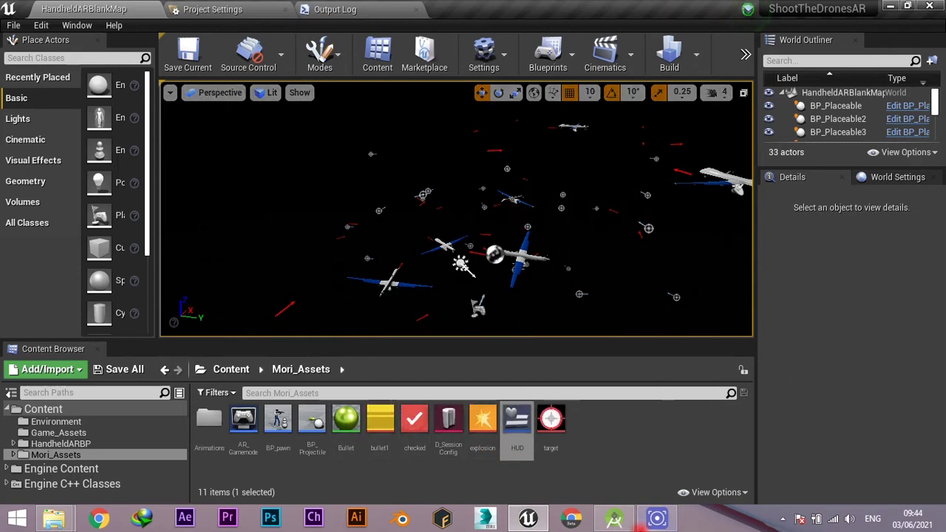
Step: Return from Android Studio to the Unreal editor and open its Edit menu
{"action": "left_click", "coordinate": [621, 525]}
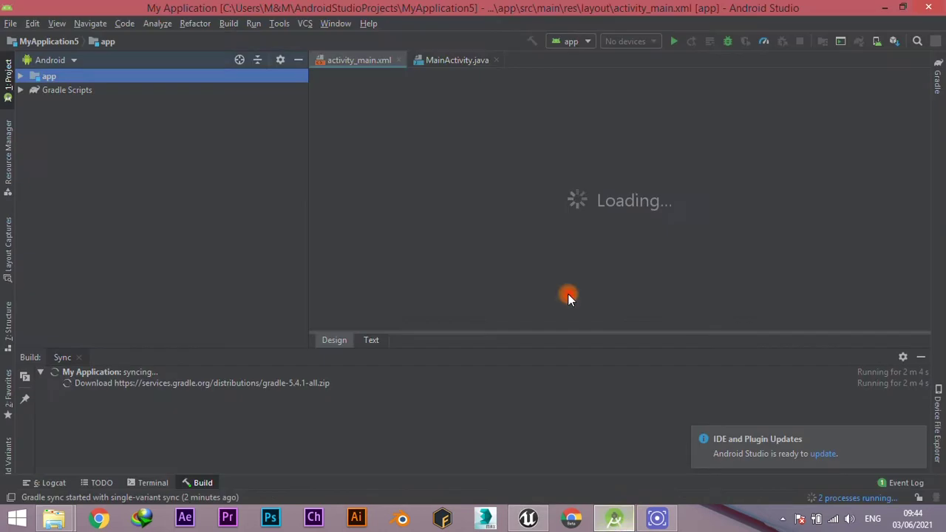
{"action": "left_click", "coordinate": [530, 519]}
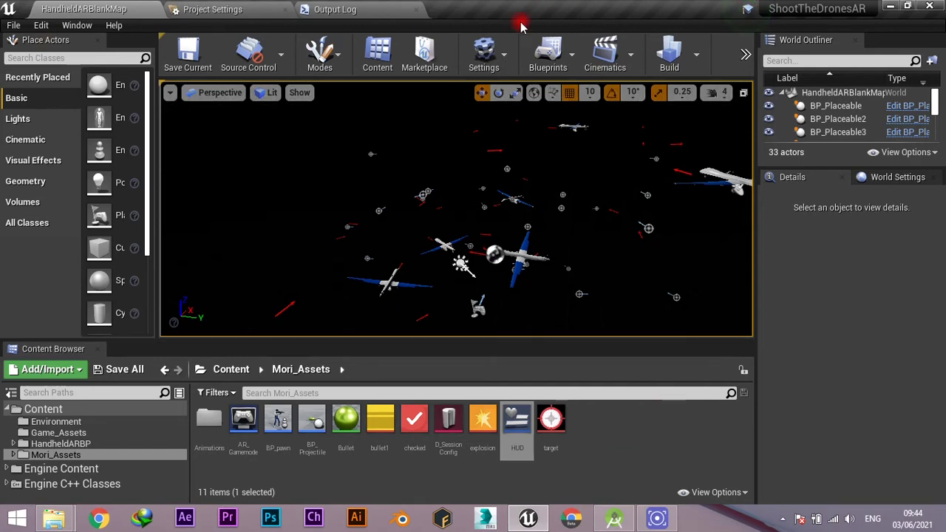
{"action": "left_click", "coordinate": [41, 25]}
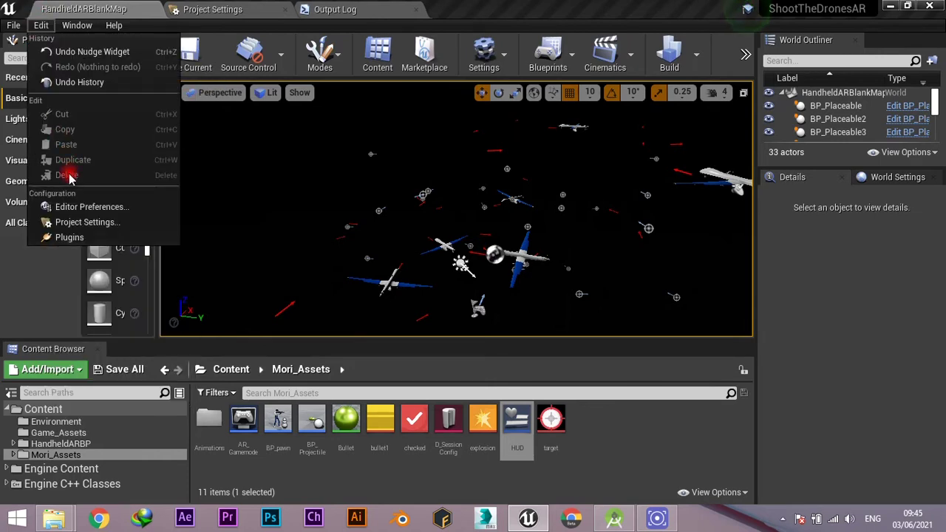
Step: Open Project Settings and view the Packaging section
{"action": "left_click", "coordinate": [81, 222]}
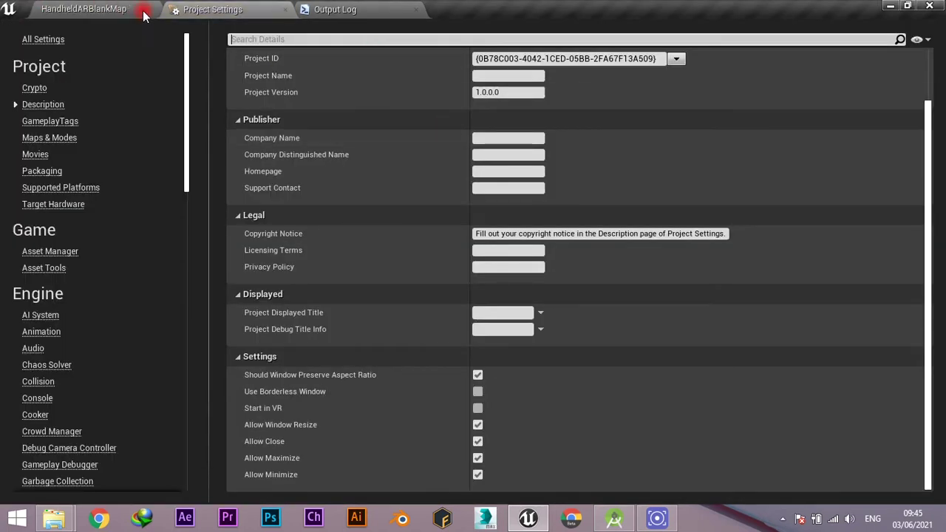
{"action": "left_click", "coordinate": [44, 172]}
{"action": "scroll", "coordinate": [133, 158], "scroll_direction": "down", "scroll_amount": 3}
{"action": "left_click_drag", "start_coordinate": [187, 159], "coordinate": [185, 317]}
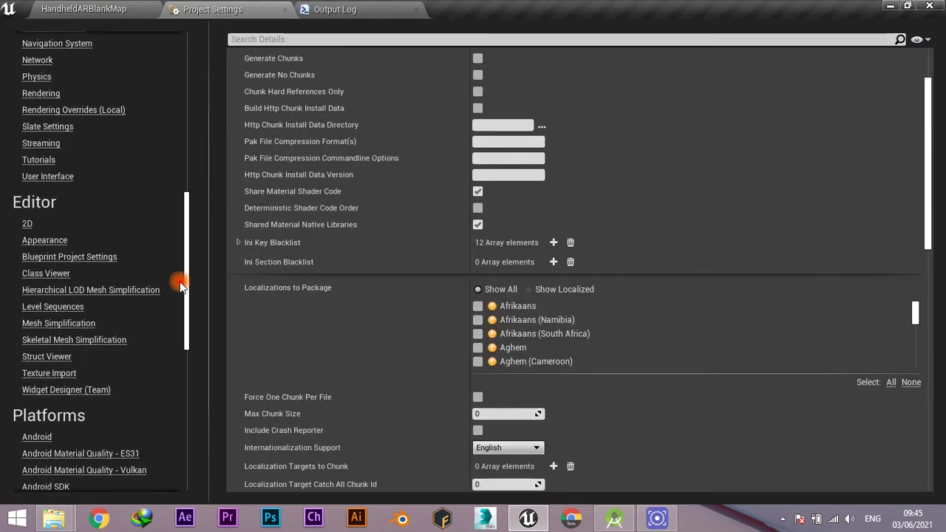
Step: Review the Android and Android SDK platform settings, then return to Packaging
{"action": "left_click", "coordinate": [42, 296]}
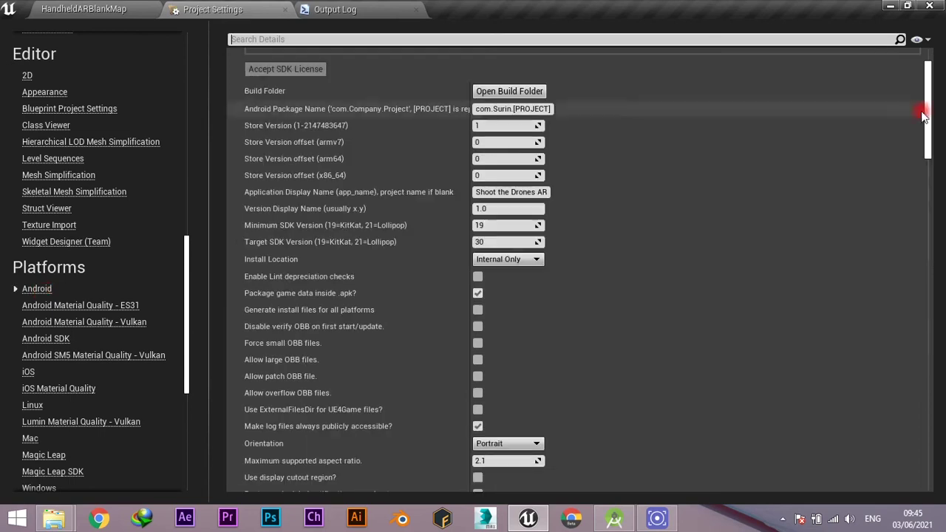
{"action": "left_click_drag", "start_coordinate": [923, 111], "coordinate": [942, 80]}
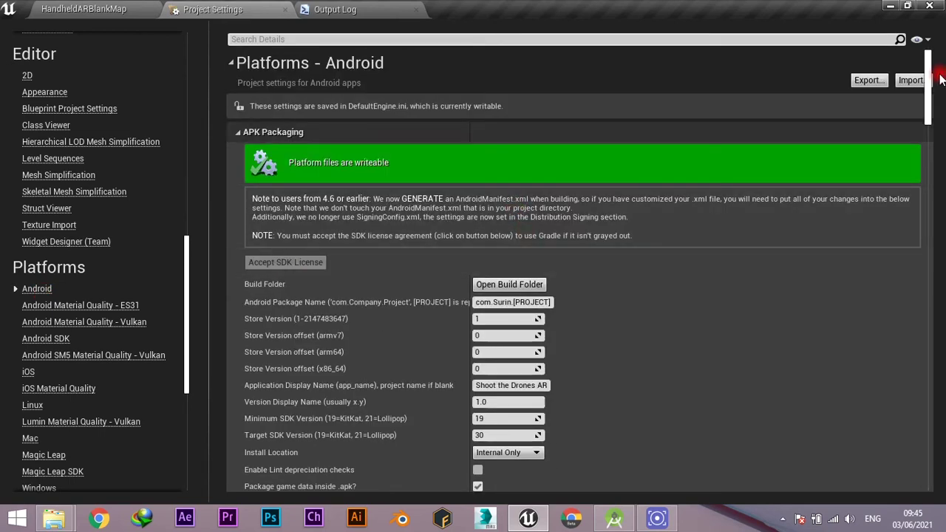
{"action": "scroll", "coordinate": [709, 163], "scroll_direction": "down", "scroll_amount": 5}
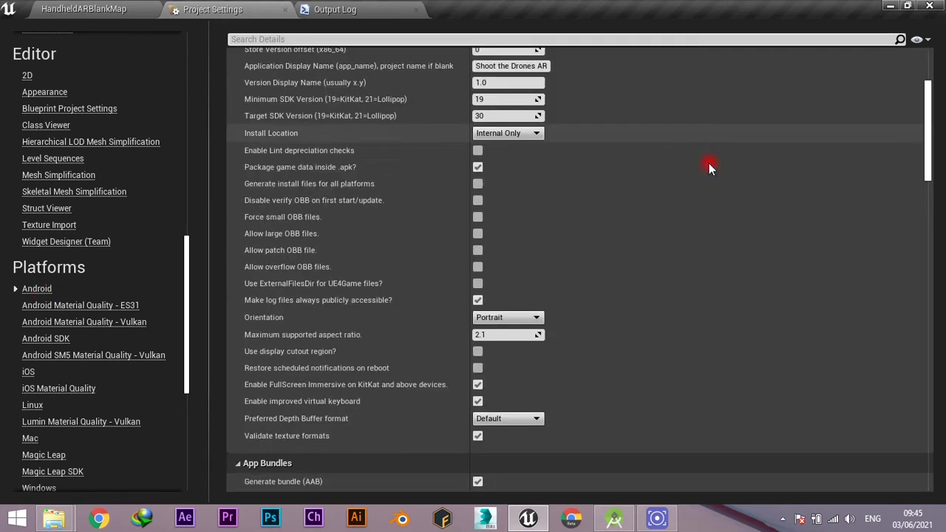
{"action": "left_click", "coordinate": [46, 338]}
{"action": "left_click", "coordinate": [35, 289]}
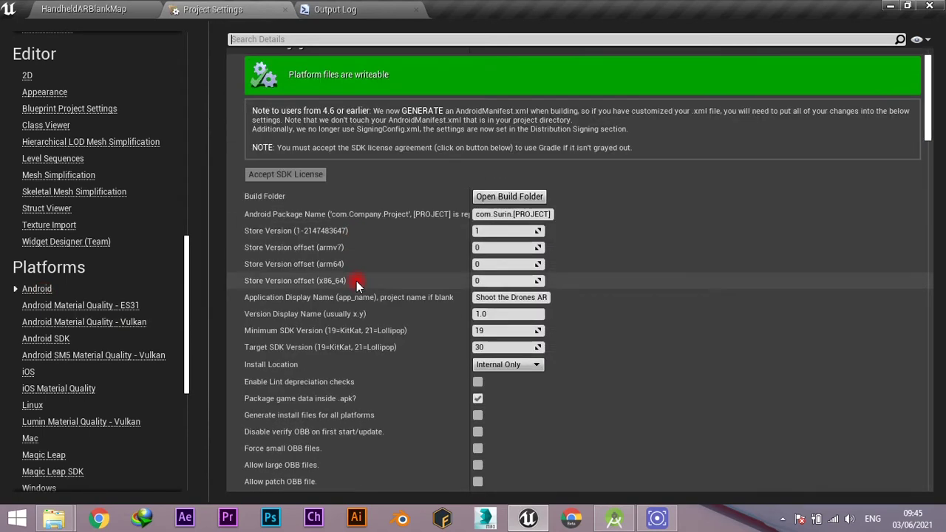
{"action": "scroll", "coordinate": [356, 281], "scroll_direction": "down", "scroll_amount": 2}
{"action": "scroll", "coordinate": [90, 106], "scroll_direction": "up", "scroll_amount": 10}
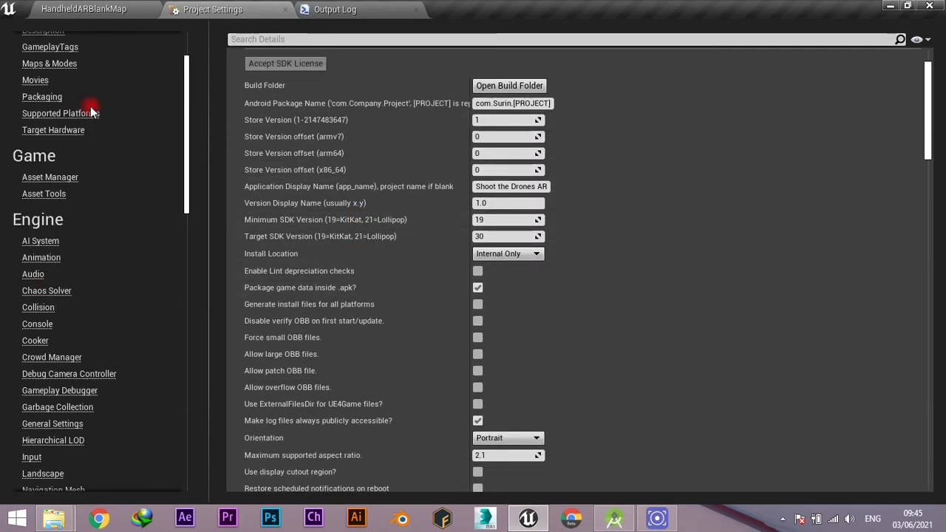
{"action": "left_click", "coordinate": [53, 98]}
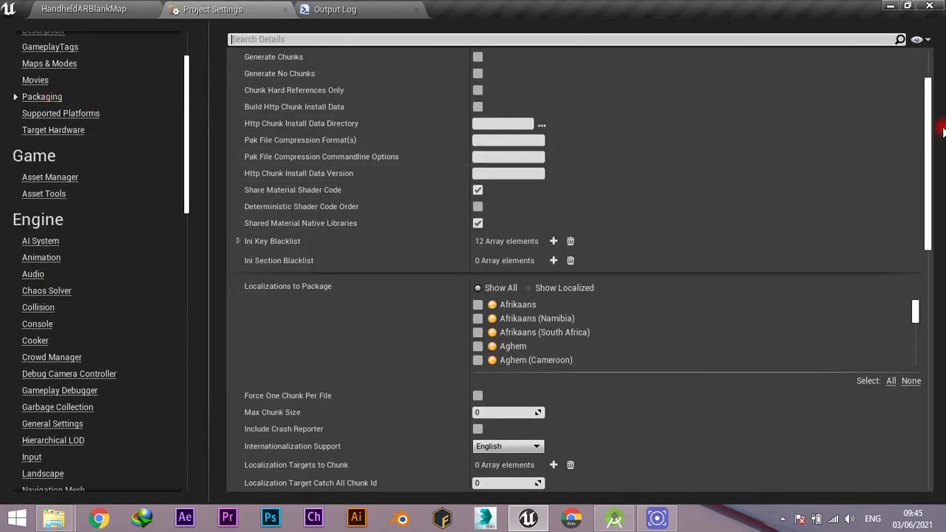
{"action": "scroll", "coordinate": [924, 100], "scroll_direction": "up", "scroll_amount": 3}
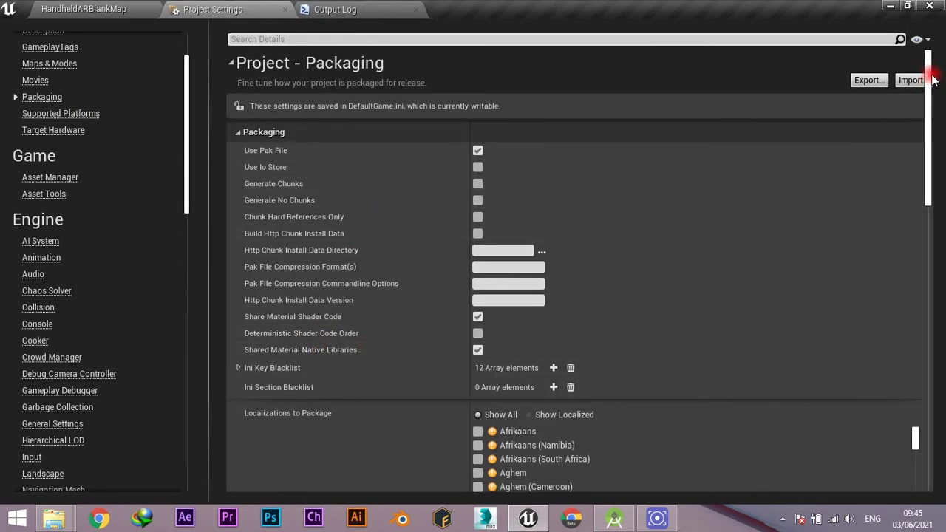
Step: Keep the packaging Build Configuration set to Shipping
{"action": "left_click_drag", "start_coordinate": [930, 80], "coordinate": [461, 173]}
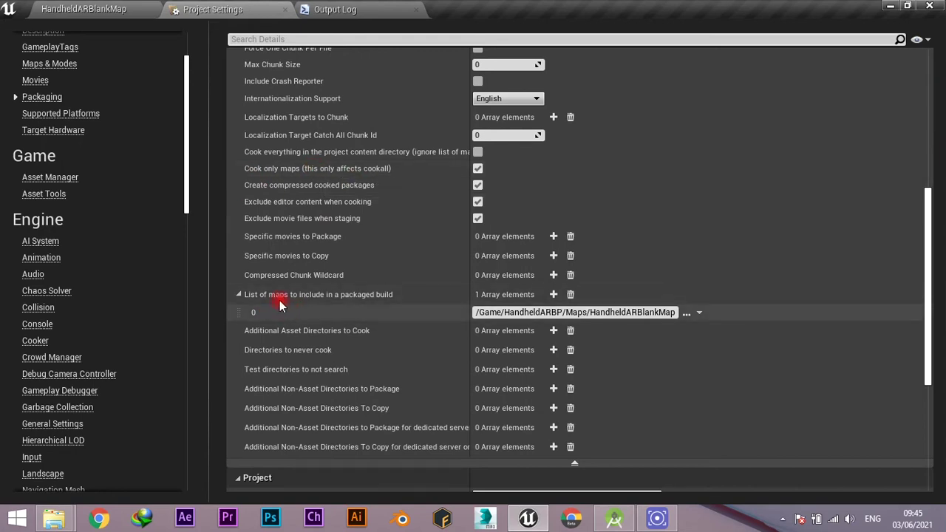
{"action": "left_click_drag", "start_coordinate": [924, 283], "coordinate": [939, 144]}
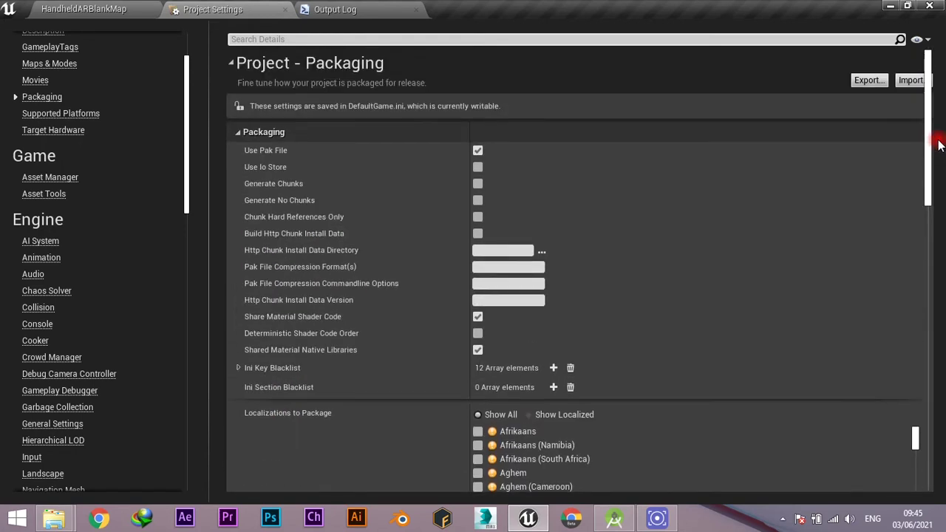
{"action": "scroll", "coordinate": [628, 257], "scroll_direction": "down", "scroll_amount": 3}
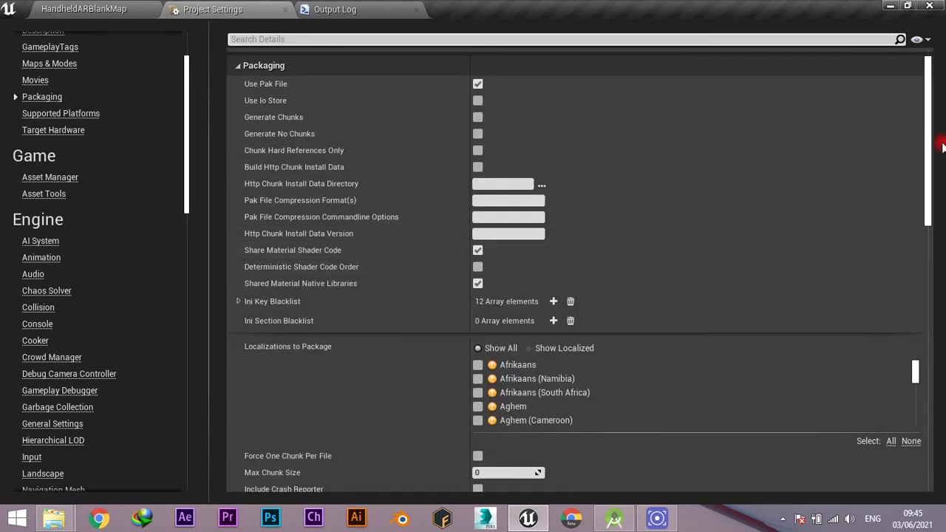
{"action": "left_click_drag", "start_coordinate": [938, 148], "coordinate": [763, 349]}
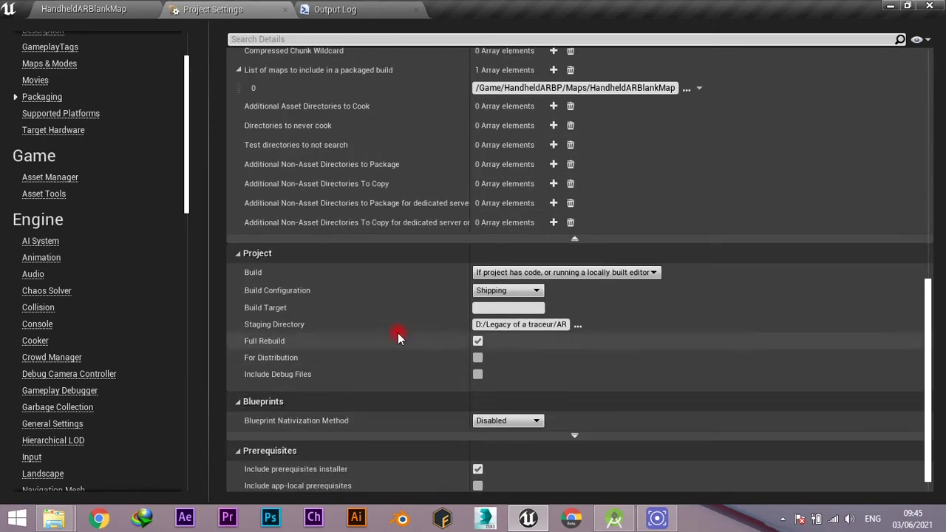
{"action": "left_click", "coordinate": [514, 292]}
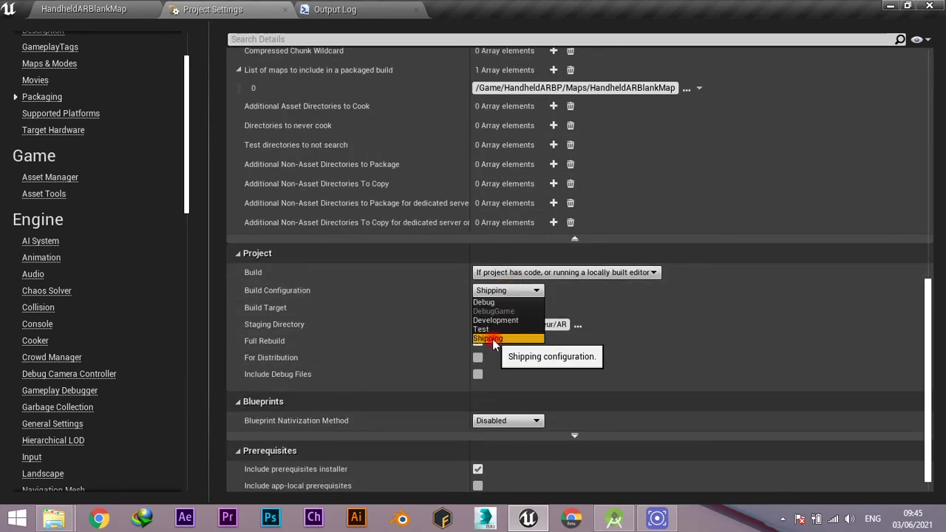
{"action": "left_click", "coordinate": [393, 314]}
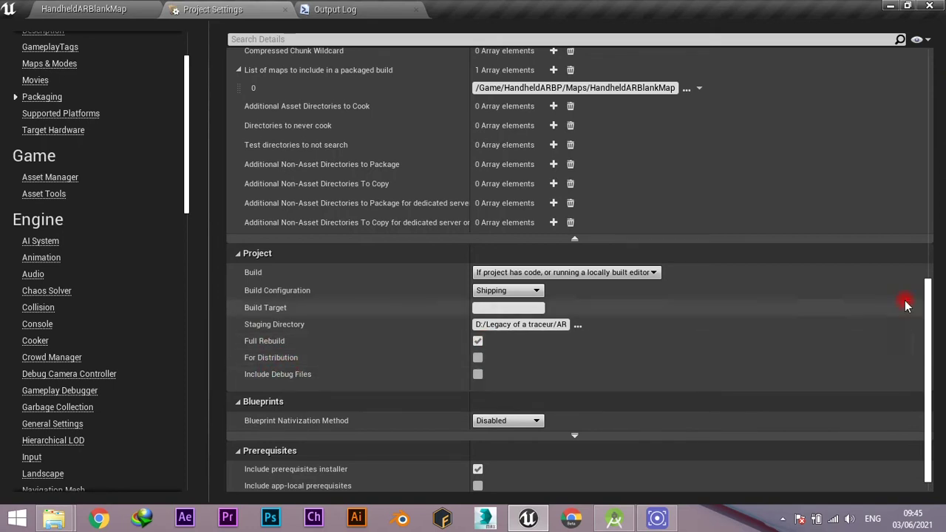
Step: Check the Android Distribution Signing settings and return to the HandheldARBlankMap level
{"action": "left_click_drag", "start_coordinate": [189, 169], "coordinate": [189, 339]}
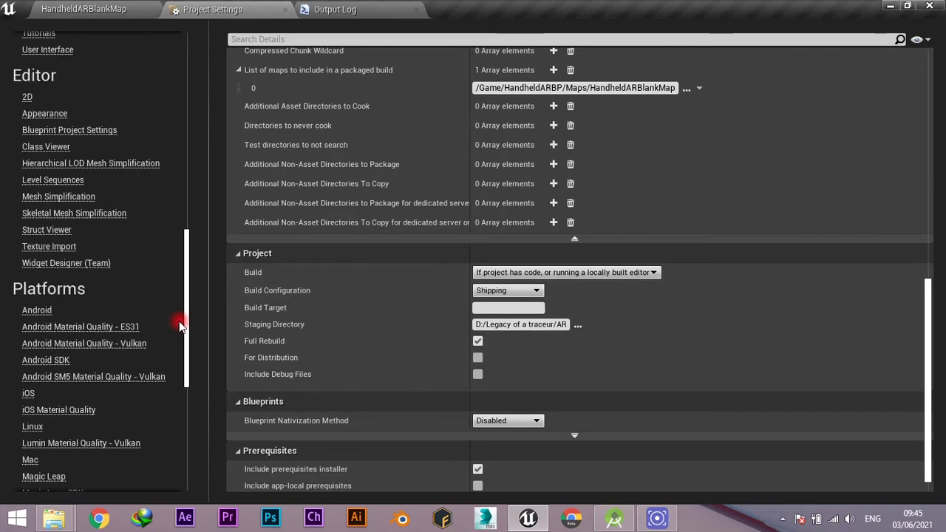
{"action": "left_click", "coordinate": [46, 330]}
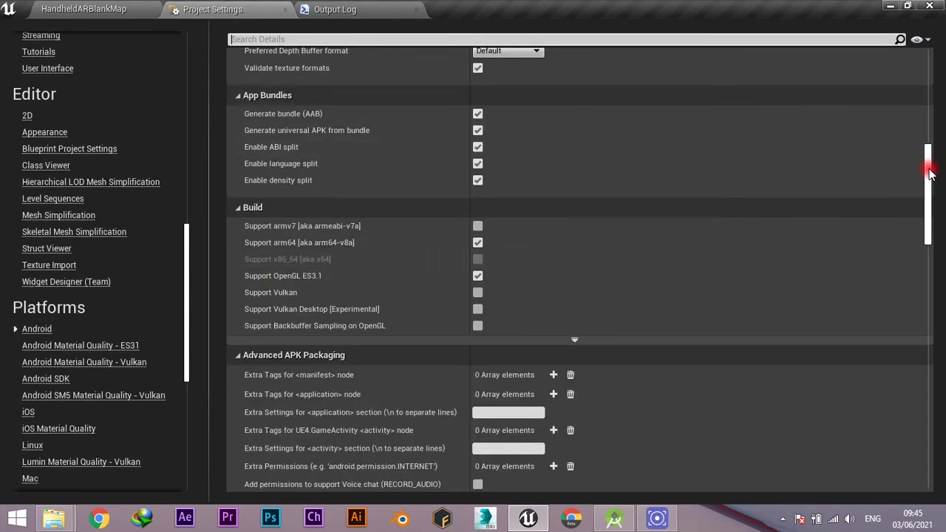
{"action": "left_click_drag", "start_coordinate": [923, 156], "coordinate": [924, 257]}
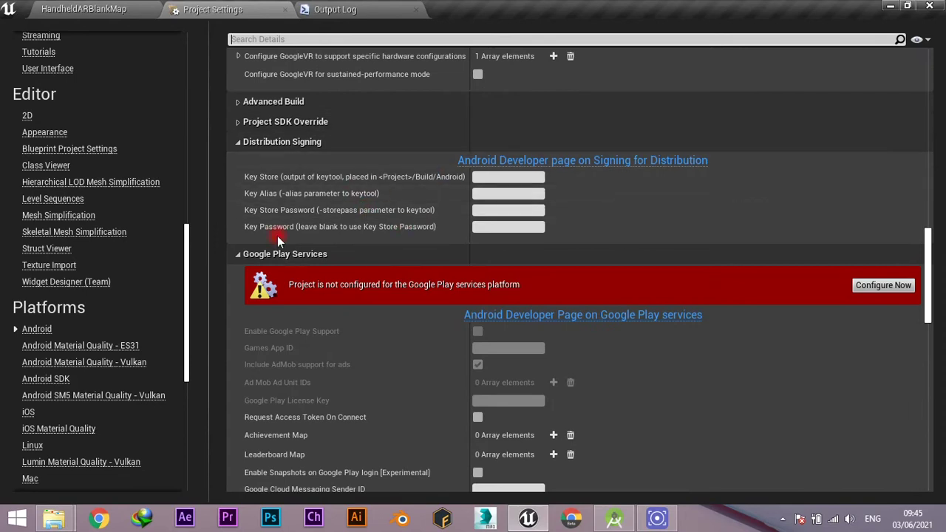
{"action": "left_click", "coordinate": [112, 8]}
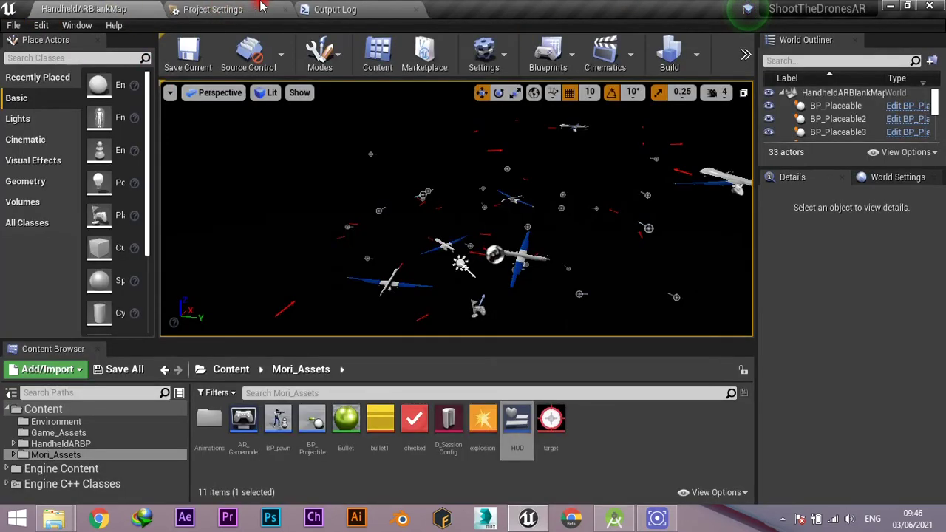
{"action": "left_click", "coordinate": [13, 26]}
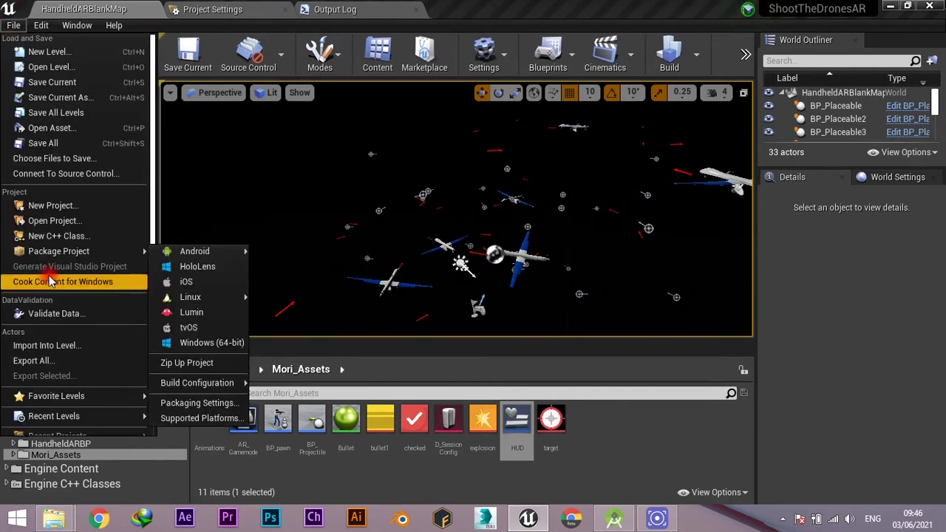
{"action": "mouse_move", "coordinate": [194, 251]}
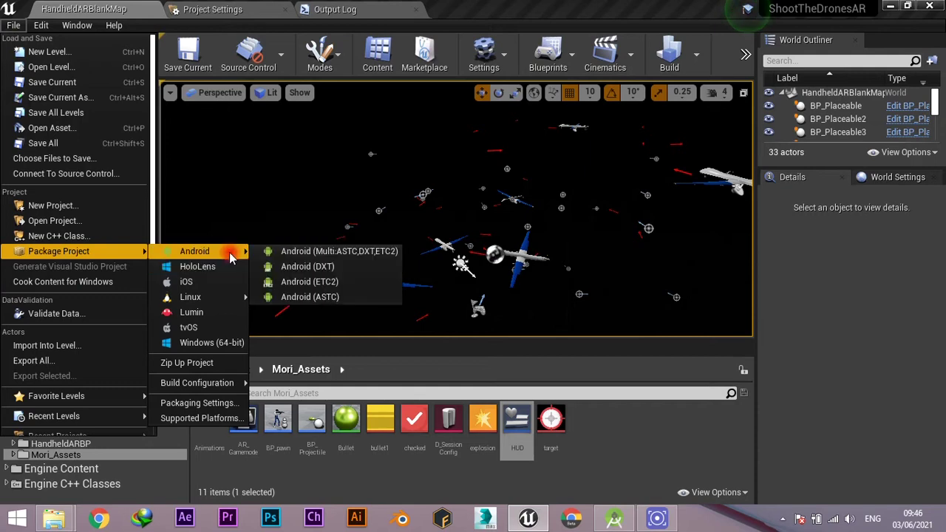
Step: Start packaging for Android, cancel the output-folder prompt, and switch to Android Studio
{"action": "left_click", "coordinate": [297, 288]}
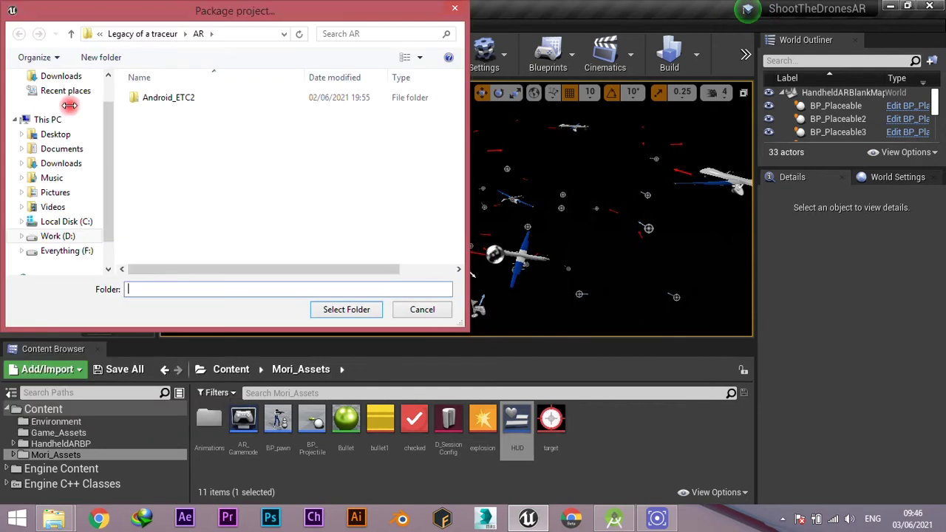
{"action": "left_click", "coordinate": [414, 318]}
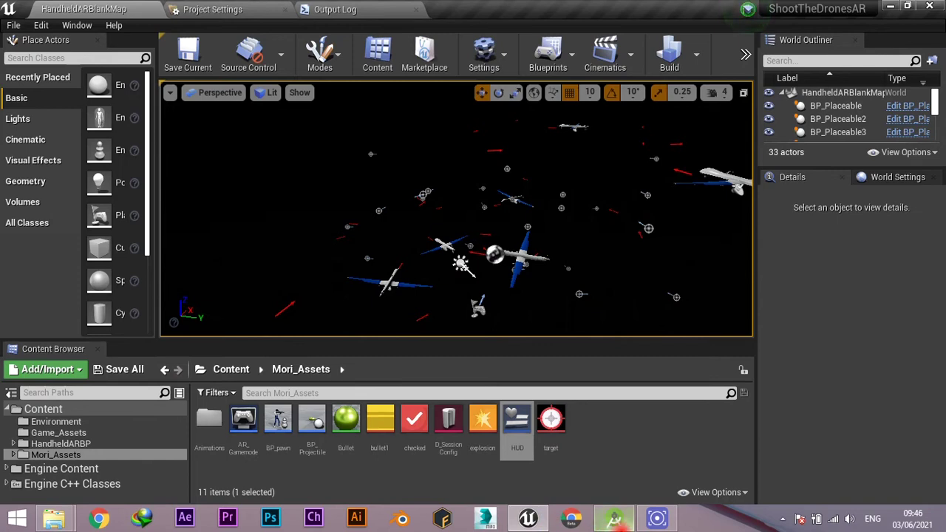
{"action": "left_click", "coordinate": [614, 518]}
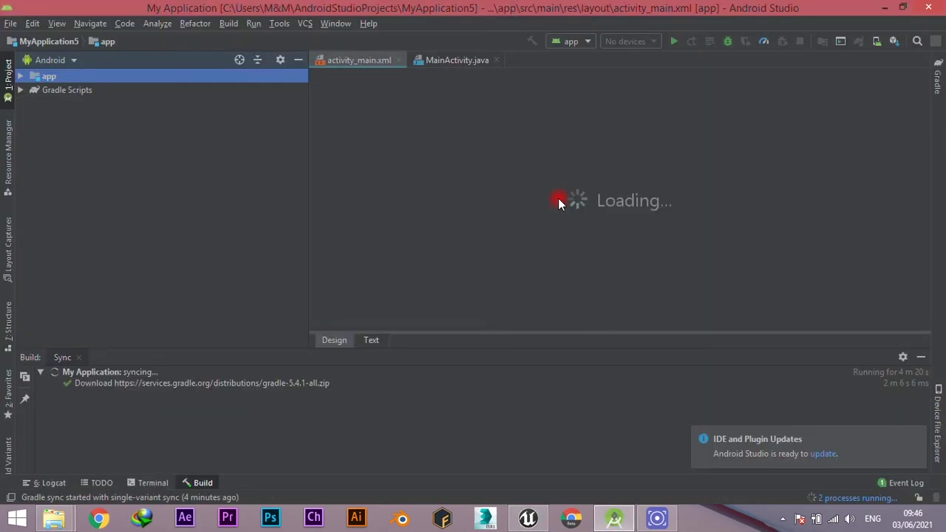
{"action": "mouse_move", "coordinate": [53, 517]}
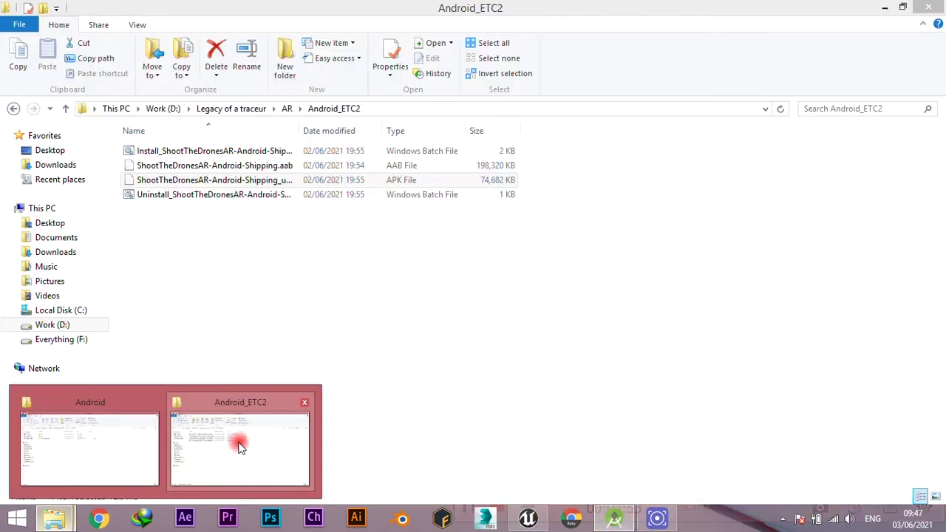
Step: Drag the packaged universal APK from the Android_ETC2 folder into Android Studio
{"action": "left_click", "coordinate": [238, 446]}
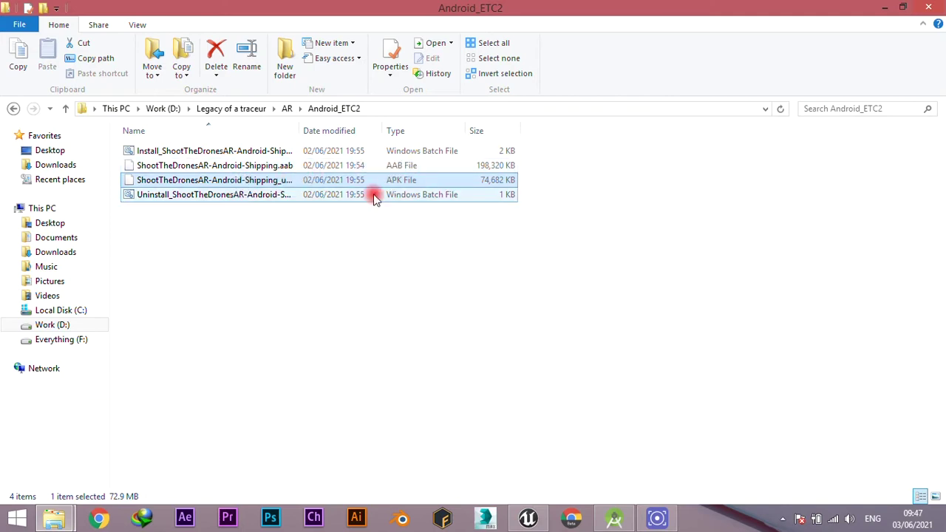
{"action": "left_click_drag", "start_coordinate": [244, 181], "coordinate": [612, 199]}
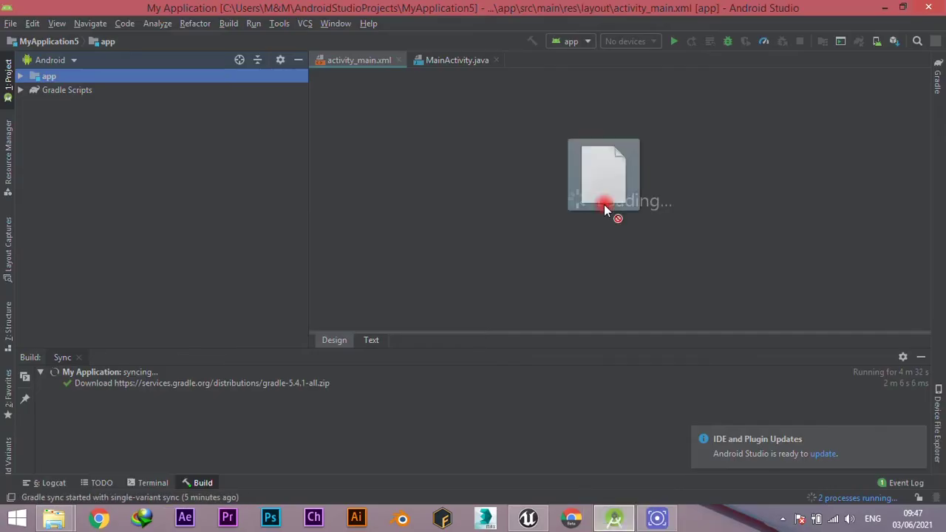
{"action": "mouse_move", "coordinate": [613, 198]}
{"action": "left_mouse_down"}
{"action": "mouse_move", "coordinate": [274, 229]}
{"action": "mouse_move", "coordinate": [484, 221]}
{"action": "left_mouse_up"}
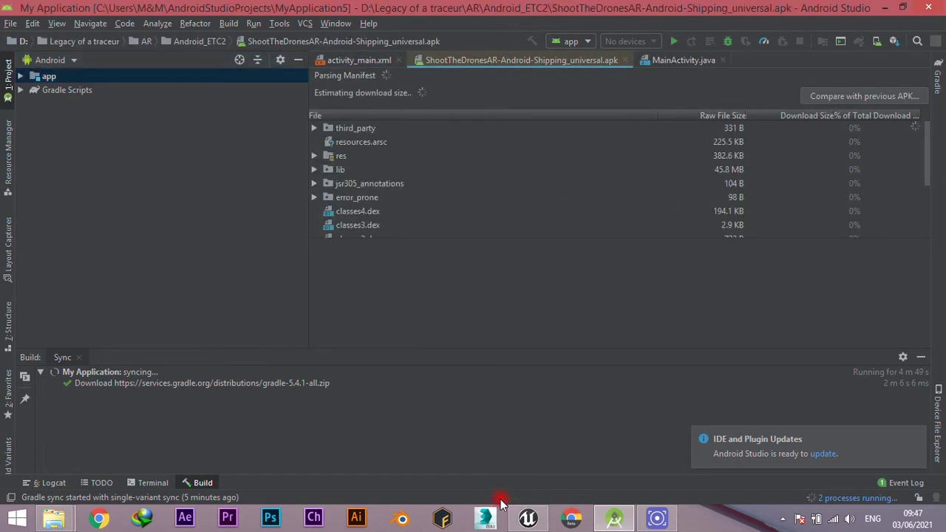
Step: Let the 72.9 MB APK analysis finish, then close the current editor tab
{"action": "key", "text": "ctrl+F4"}
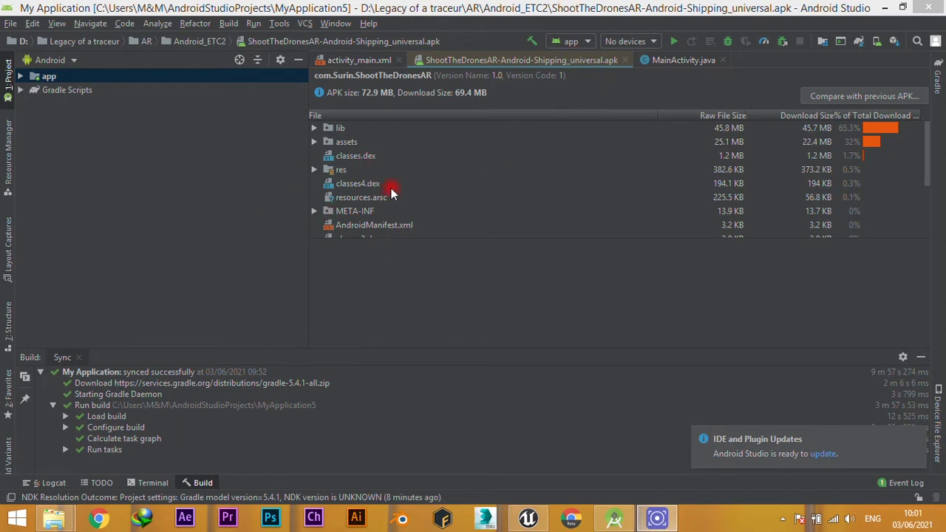
Step: Start the Generate Signed Bundle/APK wizard for an APK and open the new key store form
{"action": "left_click", "coordinate": [228, 24]}
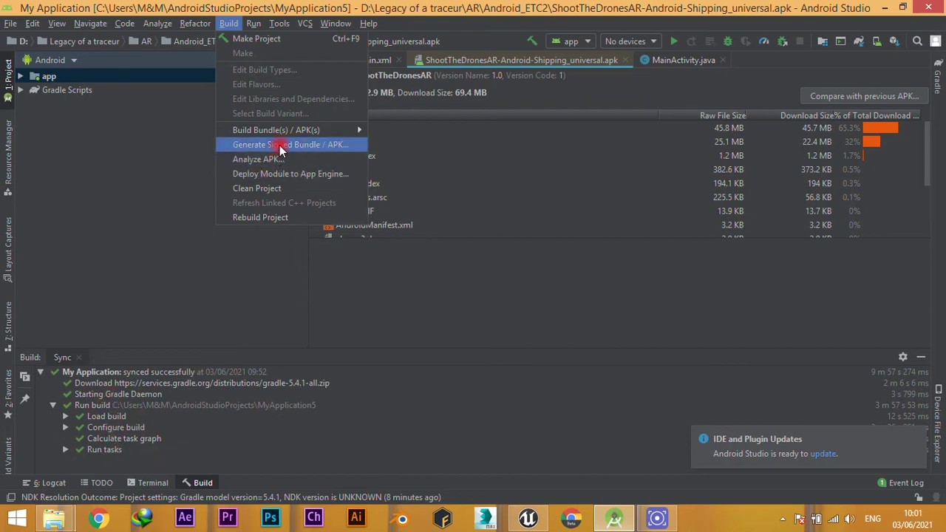
{"action": "left_click", "coordinate": [268, 146]}
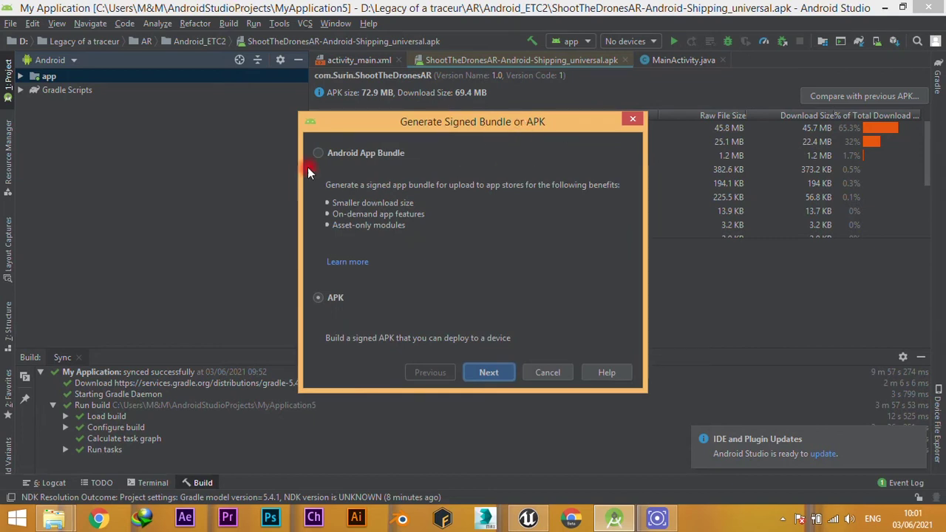
{"action": "left_click", "coordinate": [317, 152]}
{"action": "left_click", "coordinate": [319, 299]}
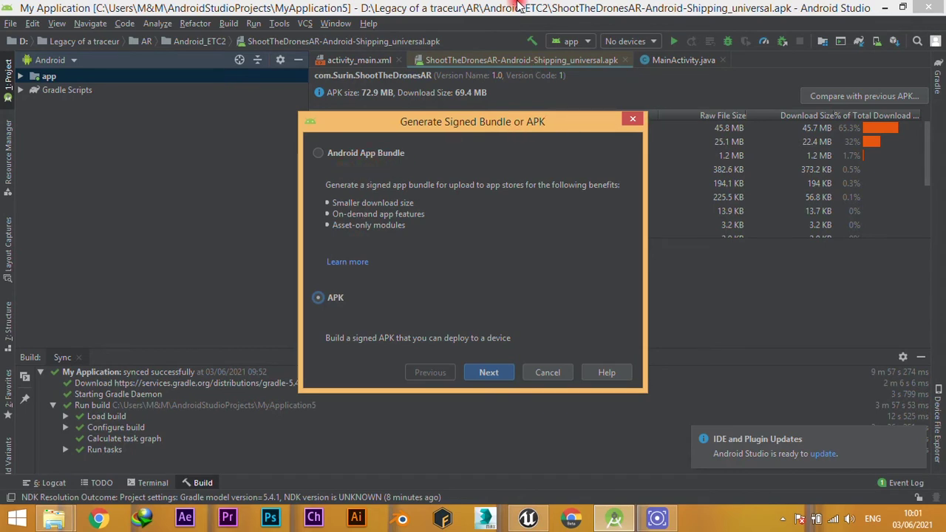
{"action": "left_click", "coordinate": [327, 303]}
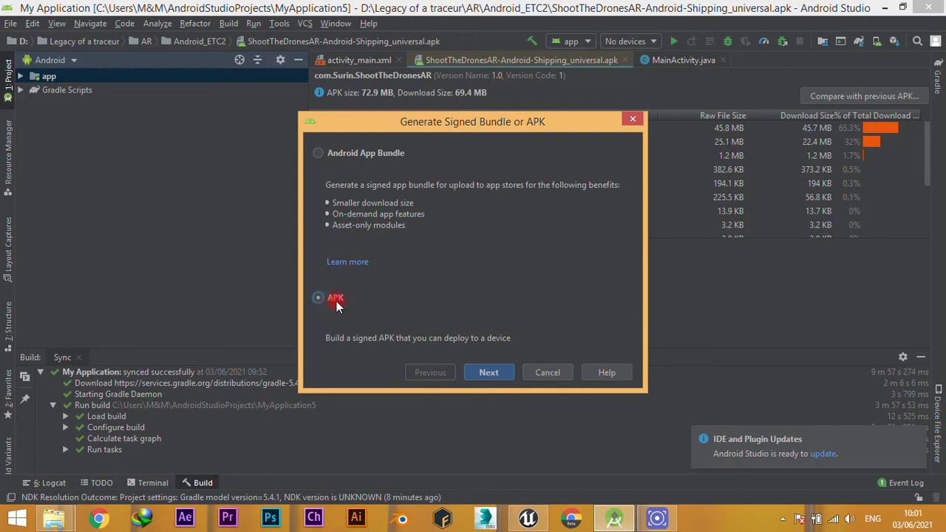
{"action": "left_click", "coordinate": [493, 373]}
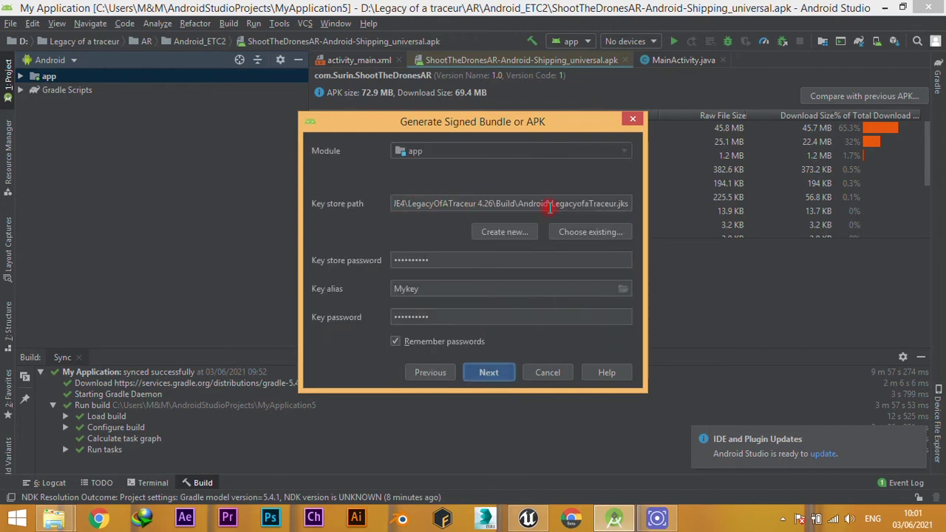
{"action": "left_click", "coordinate": [505, 232]}
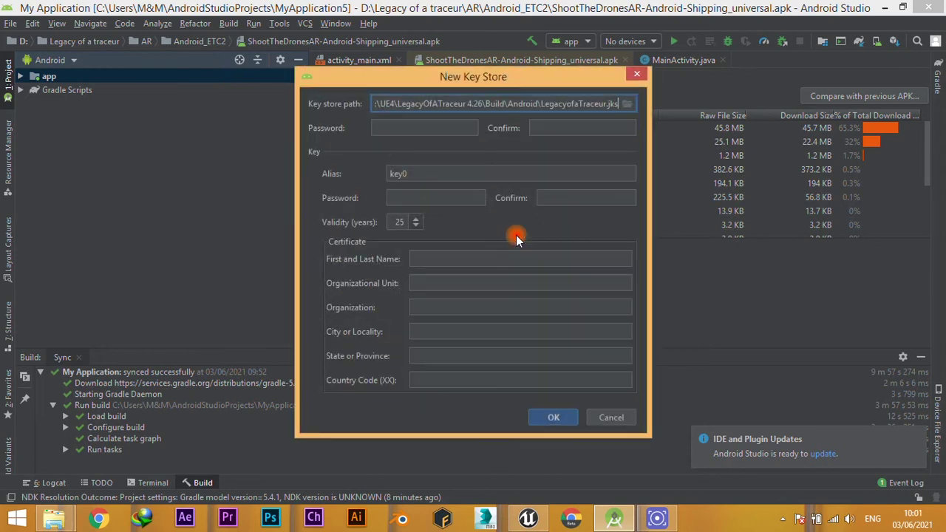
Step: Browse to D:\UE4\ShootTheDronesAR\Build\Android as the key store location
{"action": "left_click", "coordinate": [626, 104]}
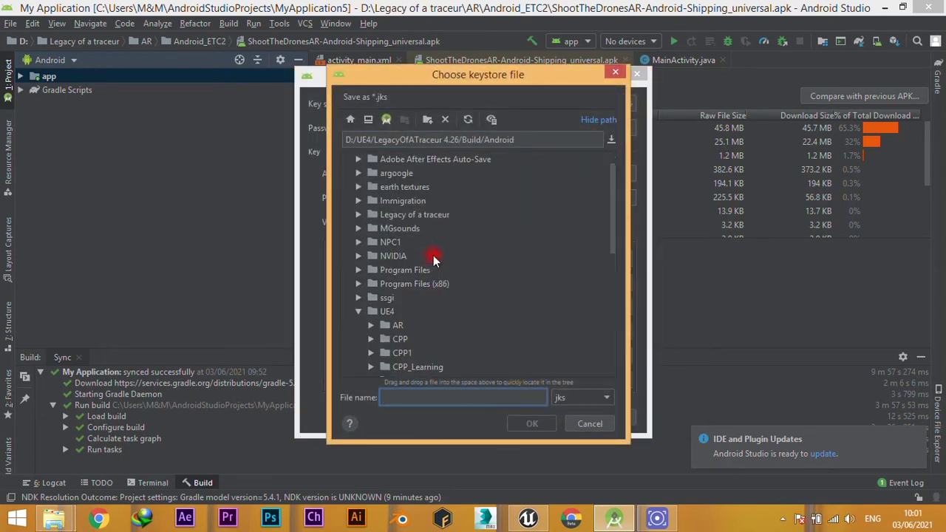
{"action": "scroll", "coordinate": [436, 259], "scroll_direction": "up", "scroll_amount": 4}
{"action": "scroll", "coordinate": [396, 276], "scroll_direction": "up", "scroll_amount": 2}
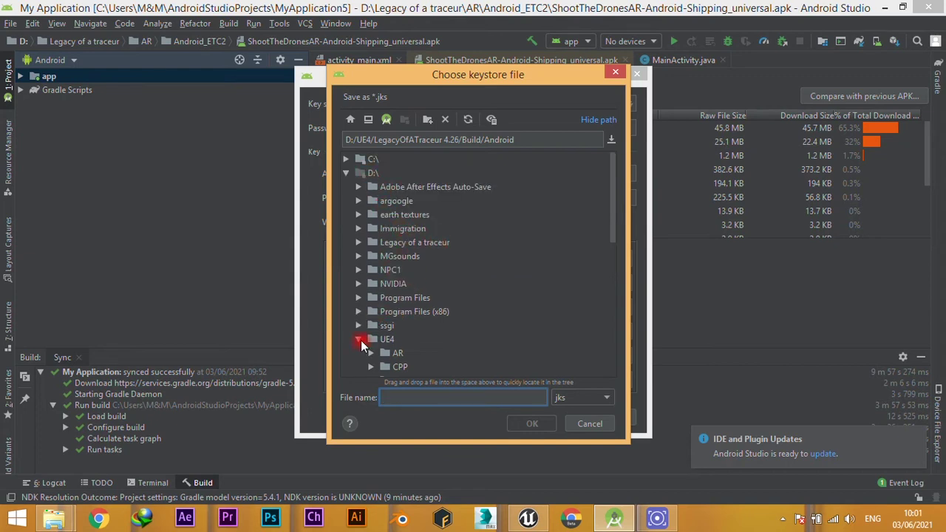
{"action": "left_click", "coordinate": [387, 341]}
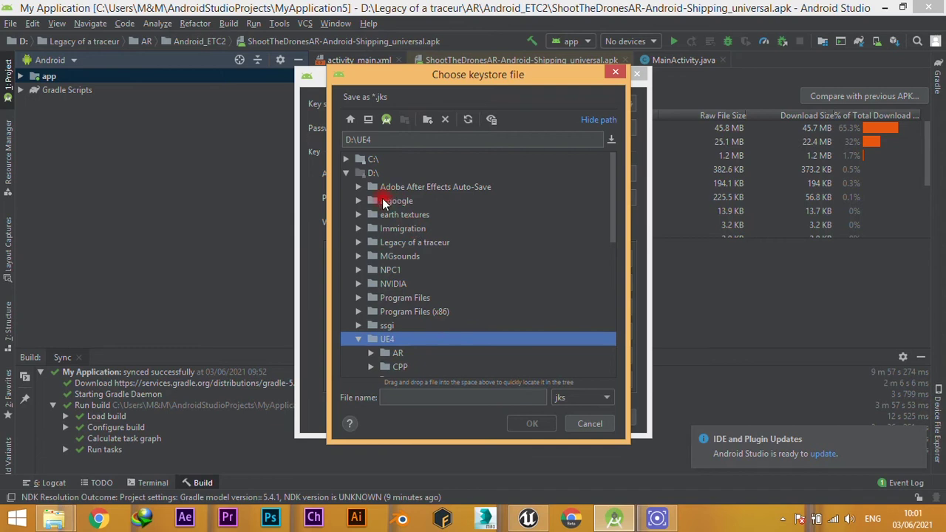
{"action": "scroll", "coordinate": [384, 244], "scroll_direction": "down", "scroll_amount": 3}
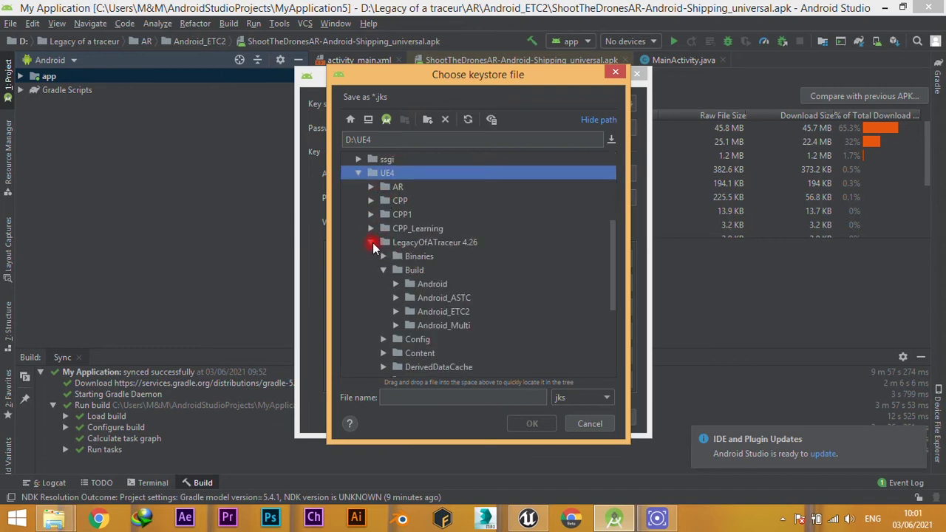
{"action": "left_click", "coordinate": [370, 242]}
{"action": "left_click", "coordinate": [414, 303]}
{"action": "left_click", "coordinate": [371, 303]}
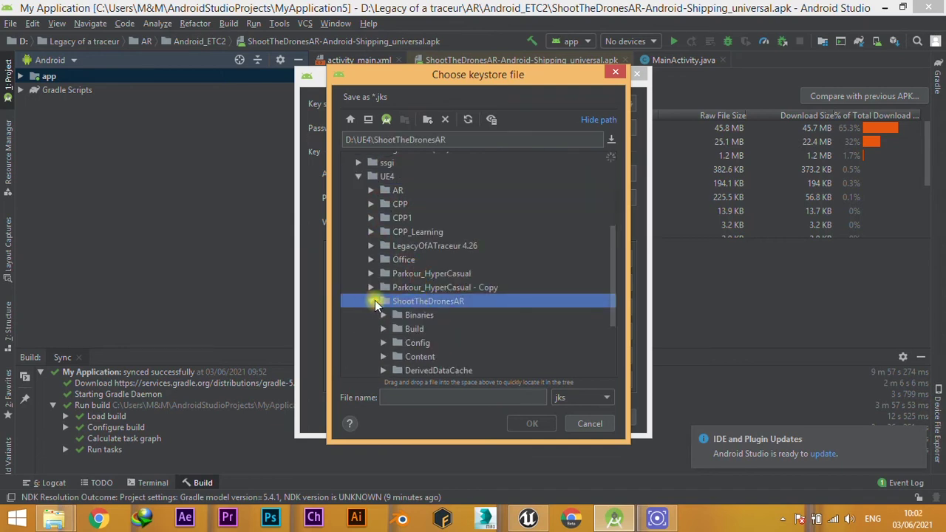
{"action": "left_click", "coordinate": [385, 332]}
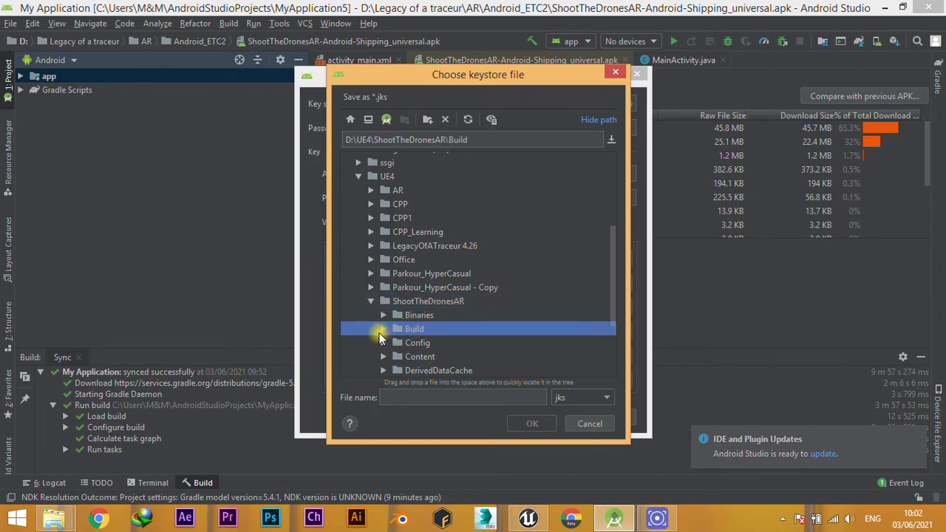
{"action": "left_click", "coordinate": [382, 330]}
{"action": "left_click", "coordinate": [394, 343]}
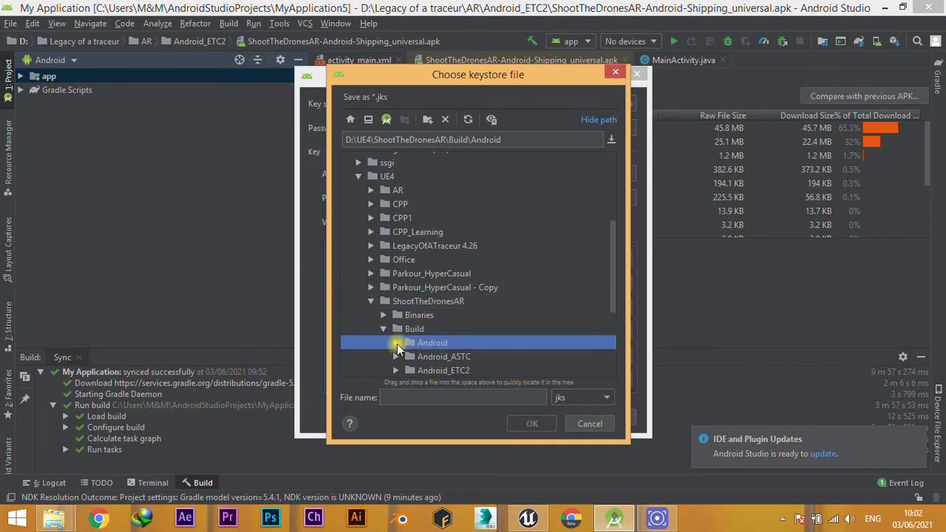
{"action": "left_click", "coordinate": [395, 343]}
Step: Name the key store file ShoottheDronesAR and confirm the location
{"action": "left_click", "coordinate": [539, 398]}
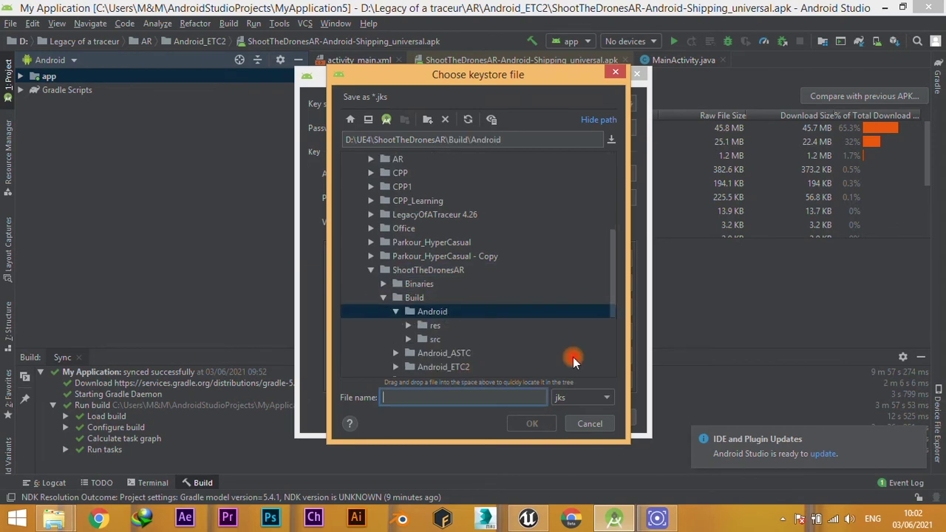
{"action": "type", "text": "Shoo"}
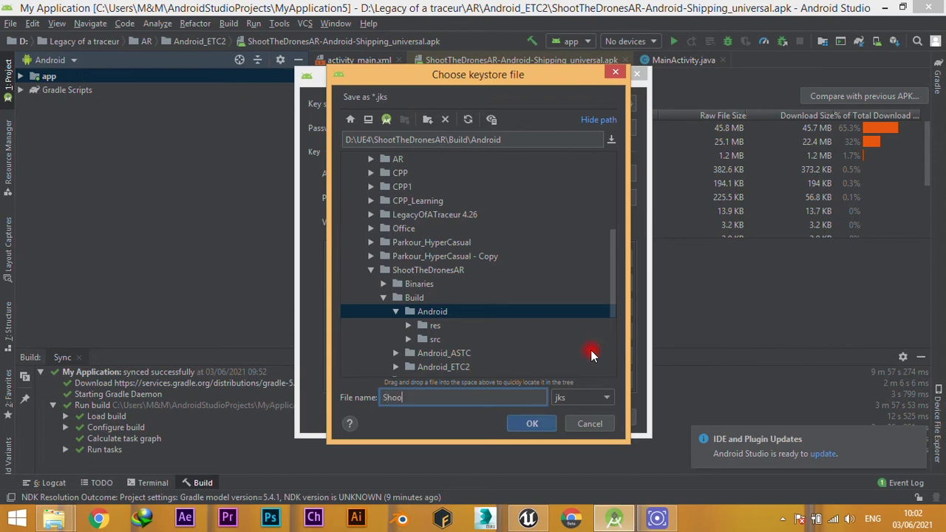
{"action": "type", "text": "tthe"}
{"action": "type", "text": "Dro"}
{"action": "type", "text": "nesA"}
{"action": "type", "text": "R"}
{"action": "left_click", "coordinate": [539, 423]}
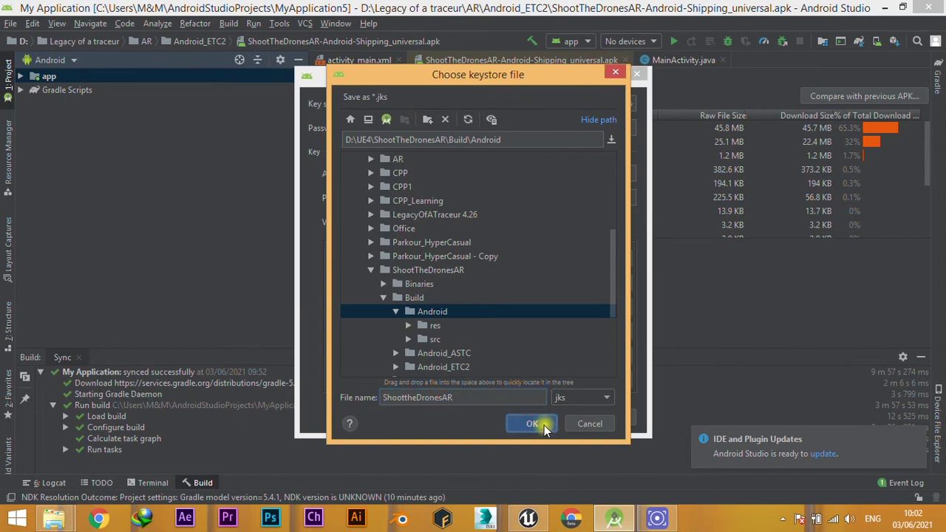
{"action": "left_click", "coordinate": [427, 129]}
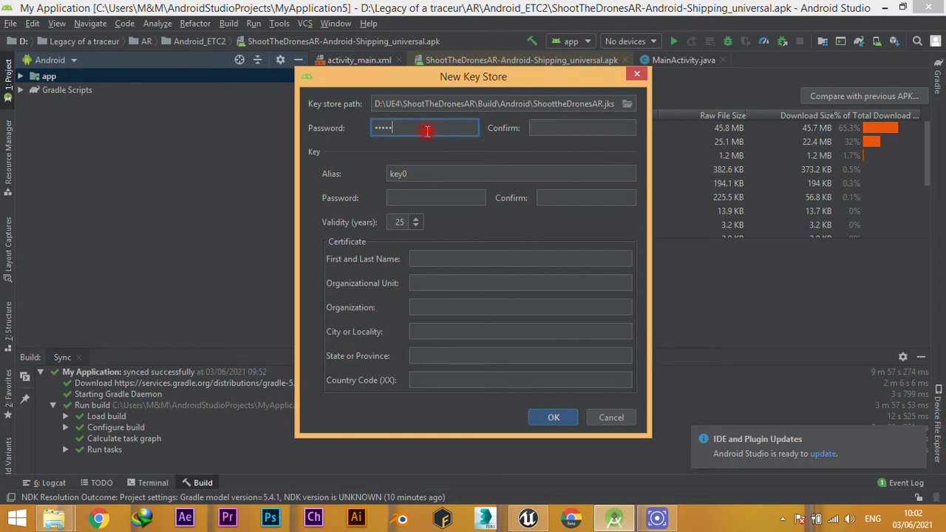
Step: Fill in the key store password confirmation, replace the key0 alias, and set the key password
{"action": "key", "text": "Tab"}
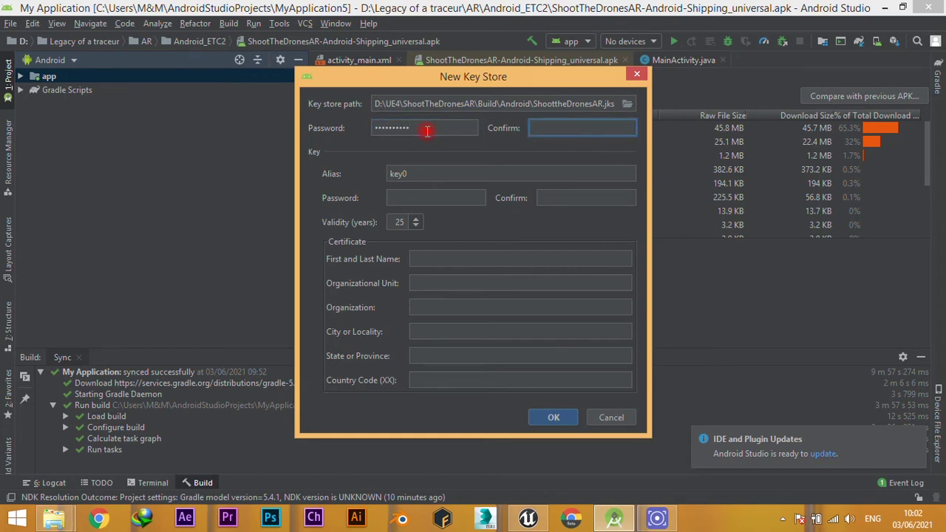
{"action": "double_click", "coordinate": [418, 173]}
{"action": "type", "text": "MyK"}
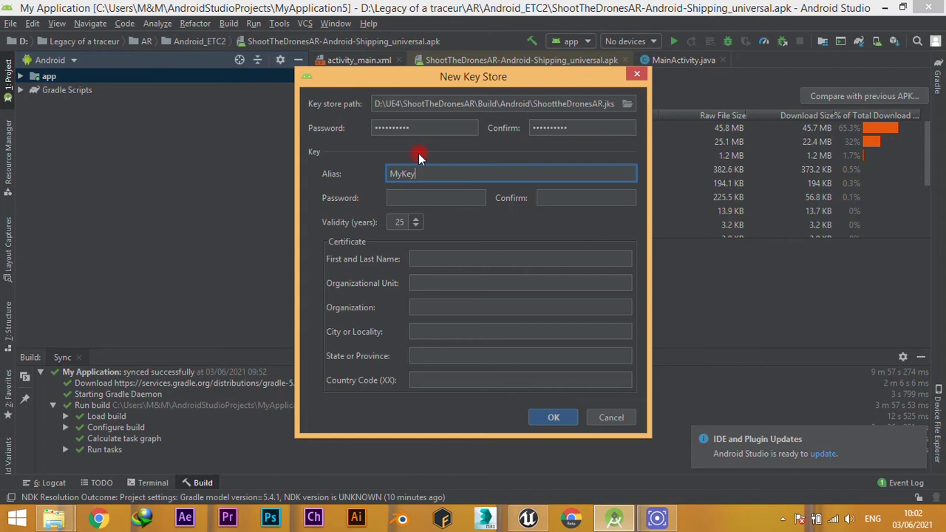
{"action": "left_click", "coordinate": [418, 201]}
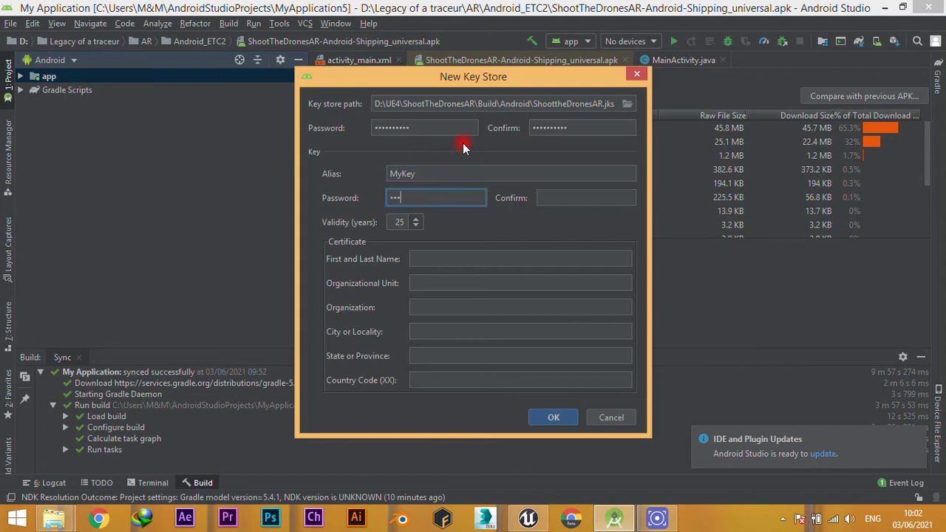
{"action": "type", "text": "xxxxxx"}
{"action": "key", "text": "Tab"}
{"action": "type", "text": "xxx"}
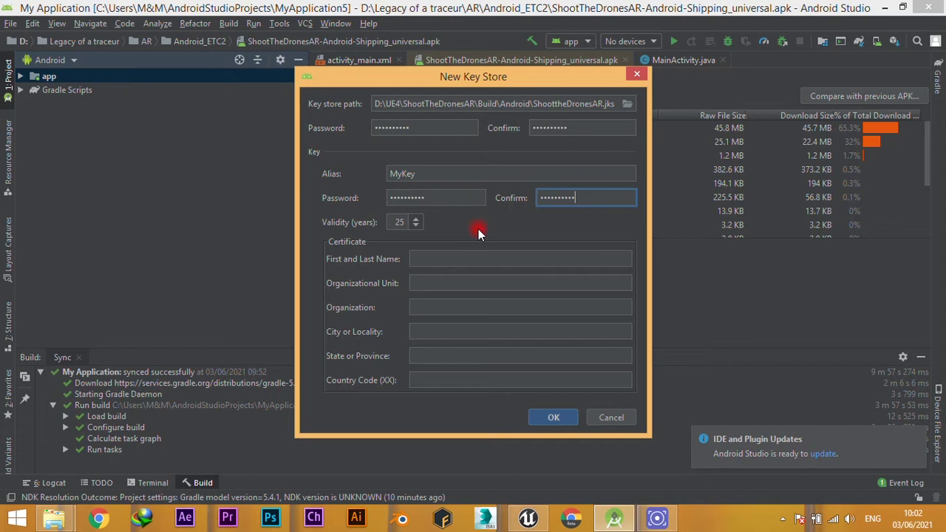
{"action": "left_click", "coordinate": [464, 265]}
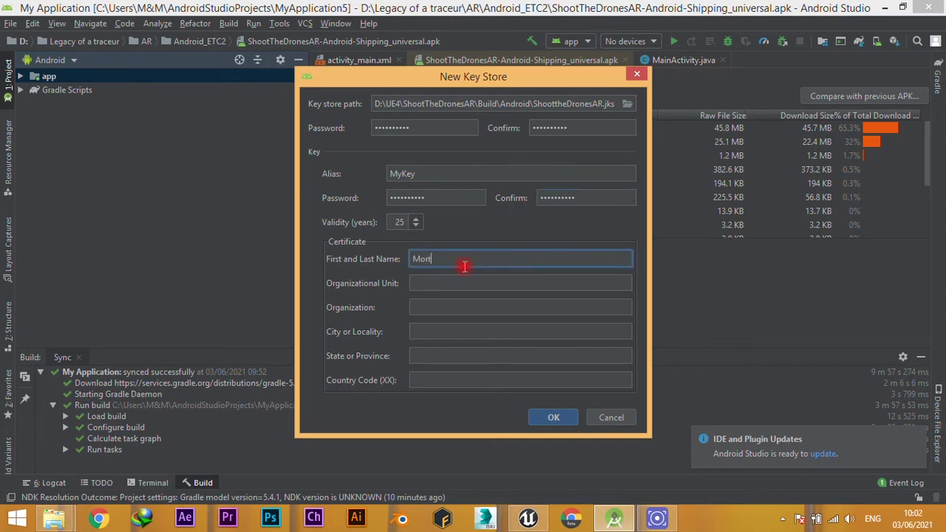
{"action": "key", "text": "Tab"}
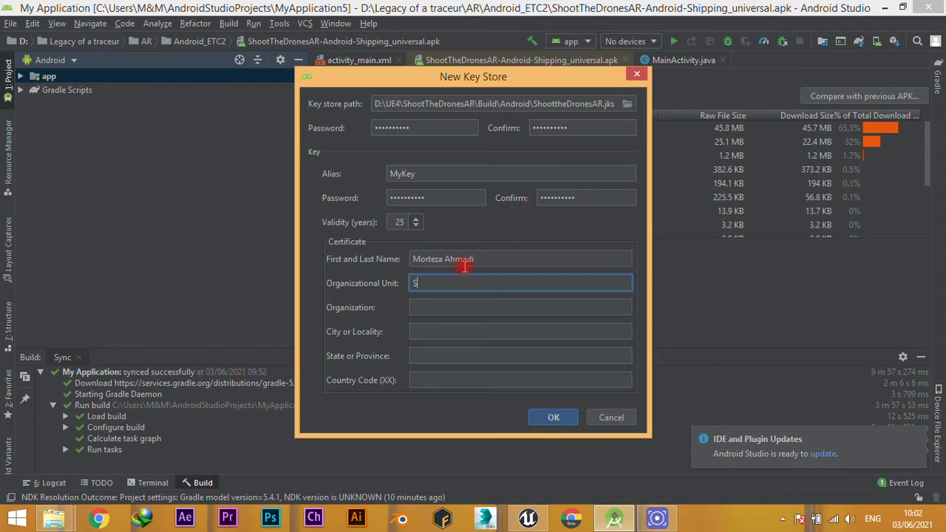
{"action": "type", "text": "urin"}
{"action": "key", "text": "Tab"}
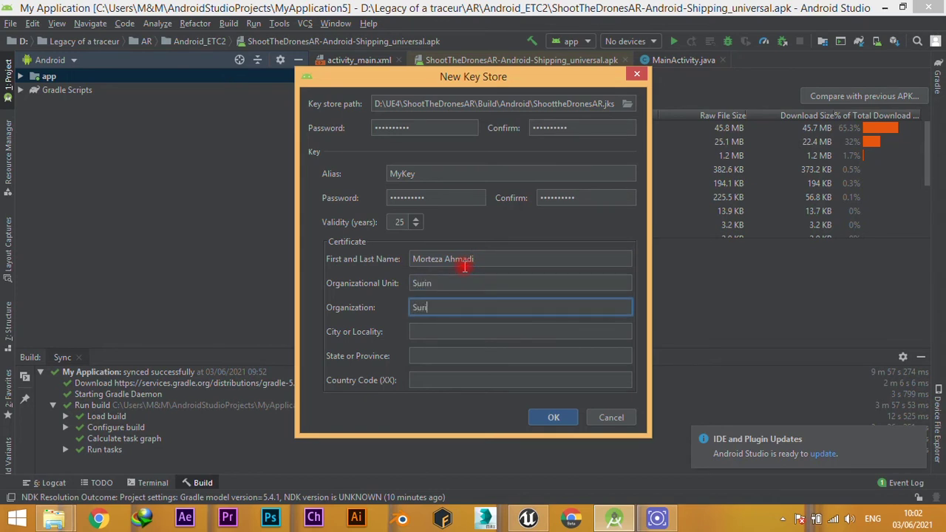
{"action": "type", "text": "n"}
{"action": "key", "text": "Tab"}
{"action": "type", "text": "tan"}
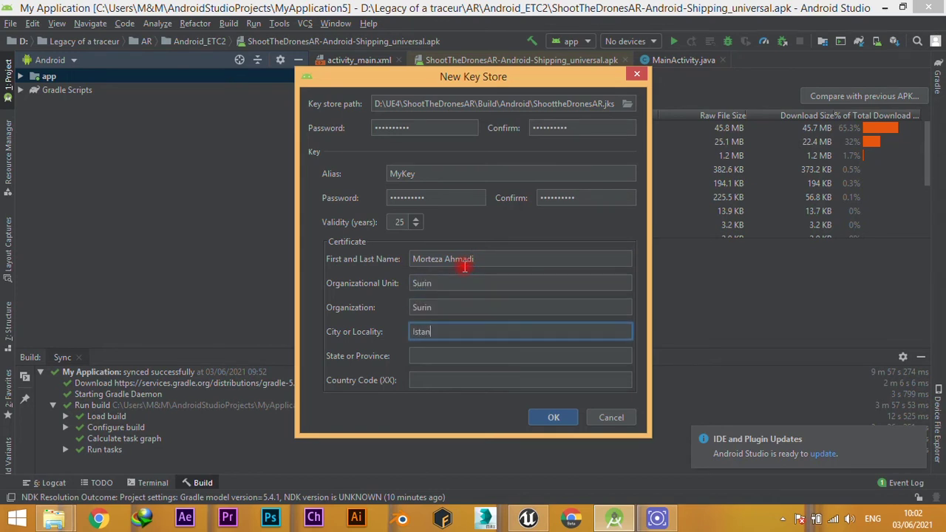
{"action": "type", "text": "bul"}
{"action": "key", "text": "Tab"}
{"action": "type", "text": "Usta"}
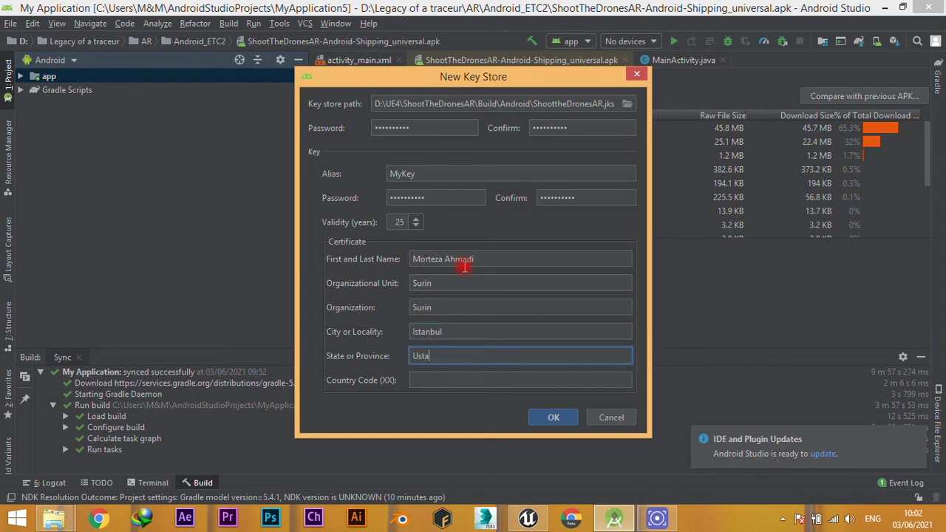
{"action": "type", "text": "nbu"}
{"action": "key", "text": "BackSpace"}
{"action": "key", "text": "BackSpace"}
{"action": "key", "text": "BackSpace"}
{"action": "key", "text": "BackSpace"}
{"action": "key", "text": "BackSpace"}
{"action": "type", "text": "tan"}
{"action": "key", "text": "Tab"}
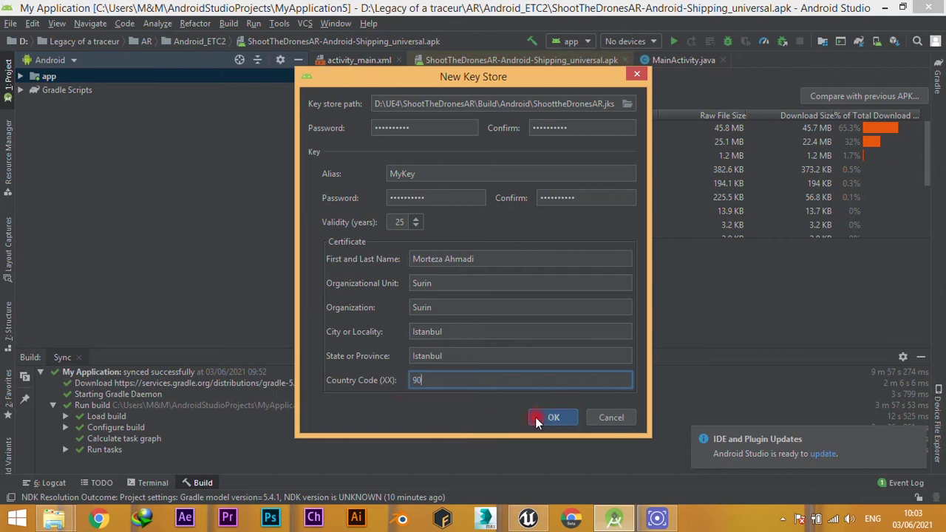
{"action": "left_click", "coordinate": [554, 416]}
Step: Sign the APK with key MyKey, using the release variant and V2 full APK signature
{"action": "left_click", "coordinate": [554, 418]}
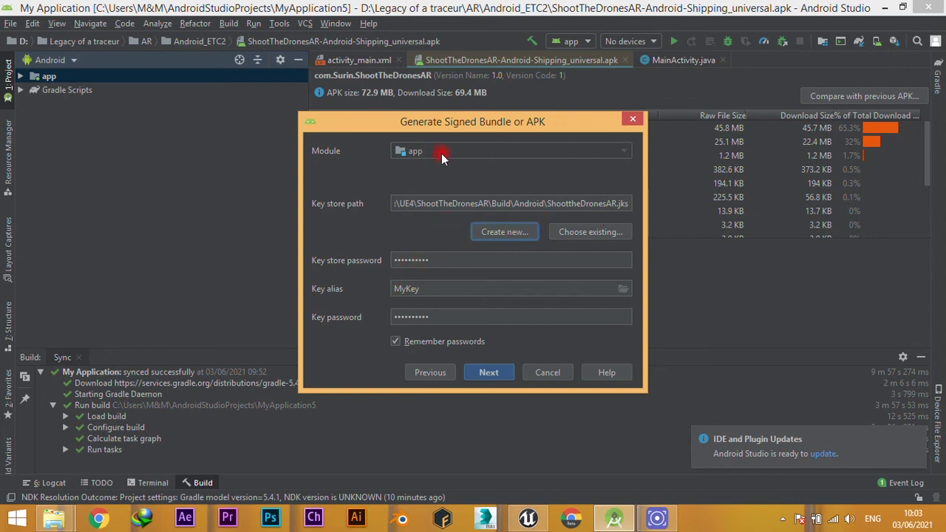
{"action": "left_click", "coordinate": [487, 371]}
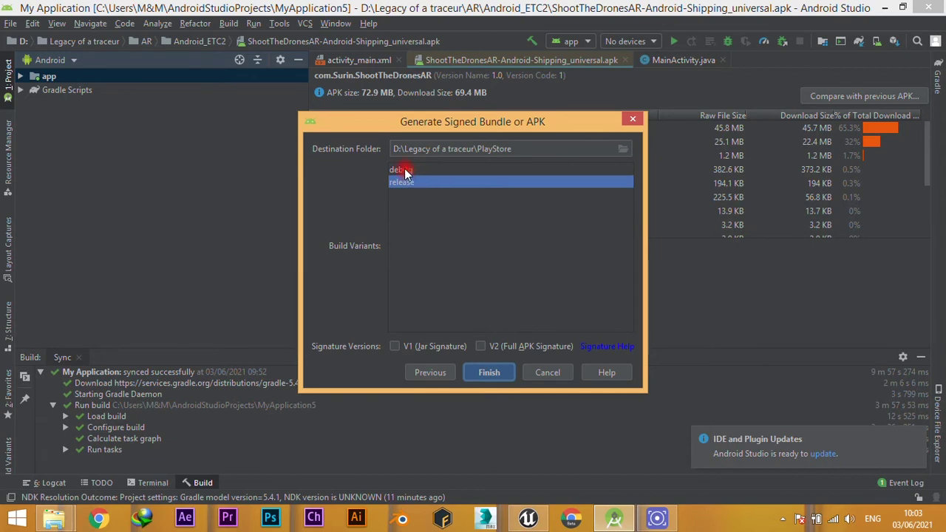
{"action": "left_click", "coordinate": [480, 347]}
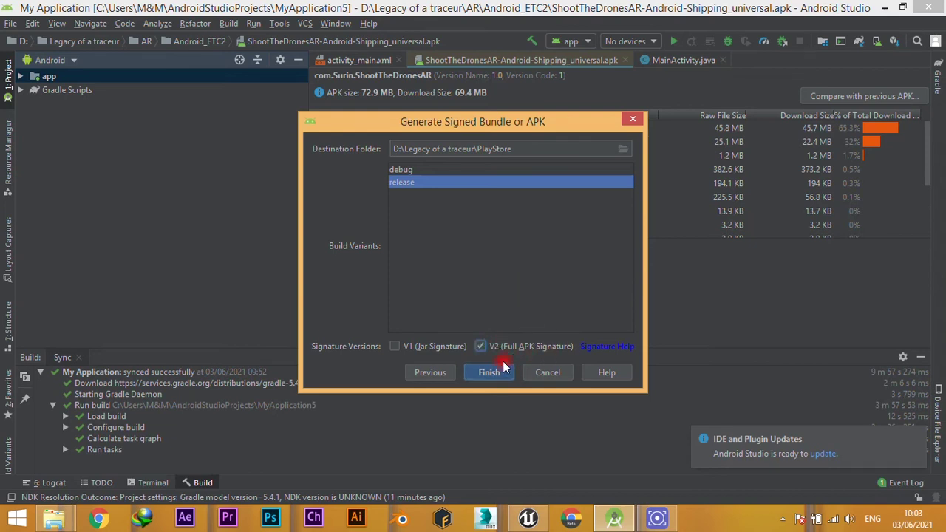
{"action": "left_click", "coordinate": [493, 372]}
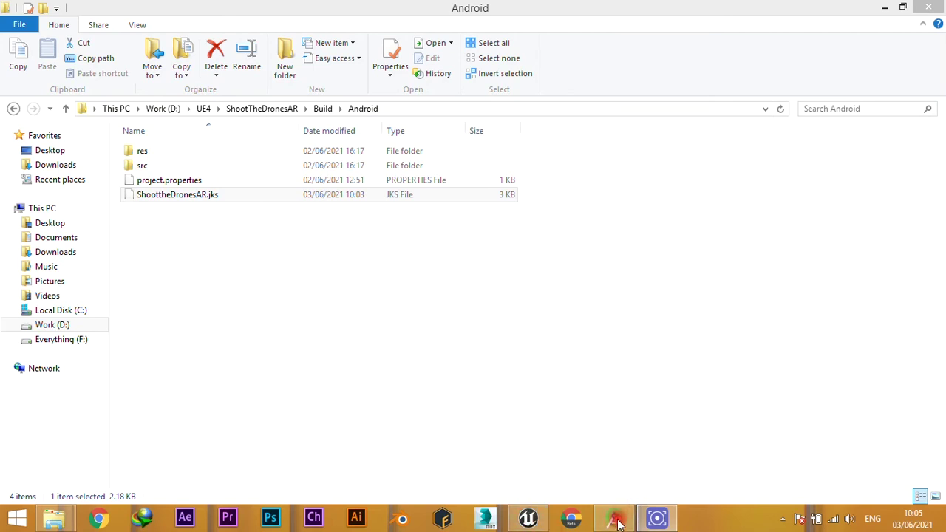
Step: Confirm ShoottheDronesAR.jks is in D:\UE4\ShootTheDronesAR\Build\Android, then return to Unreal's settings
{"action": "left_click", "coordinate": [175, 193]}
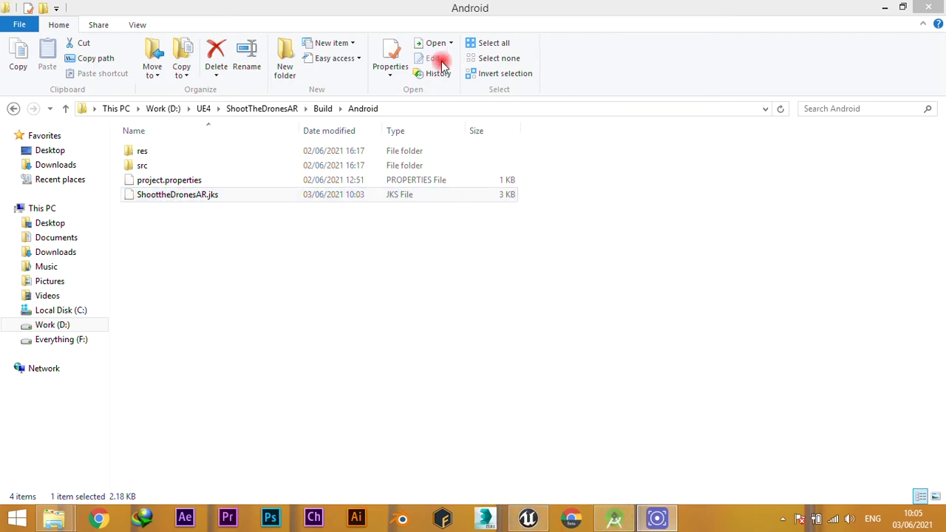
{"action": "left_click", "coordinate": [226, 202]}
{"action": "left_click", "coordinate": [529, 519]}
Step: Enter ShoottheDronesAR as the Distribution Signing key store file name
{"action": "scroll", "coordinate": [279, 175], "scroll_direction": "up", "scroll_amount": 2}
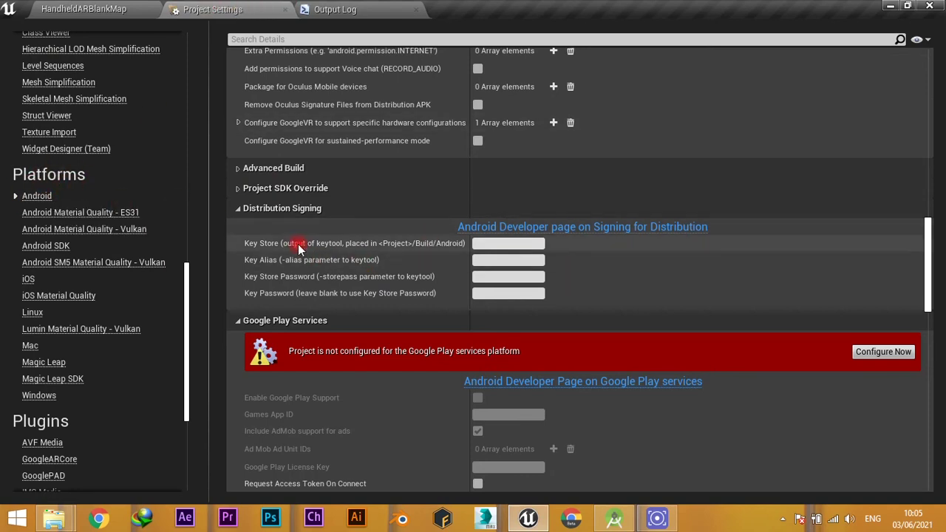
{"action": "left_click", "coordinate": [501, 244]}
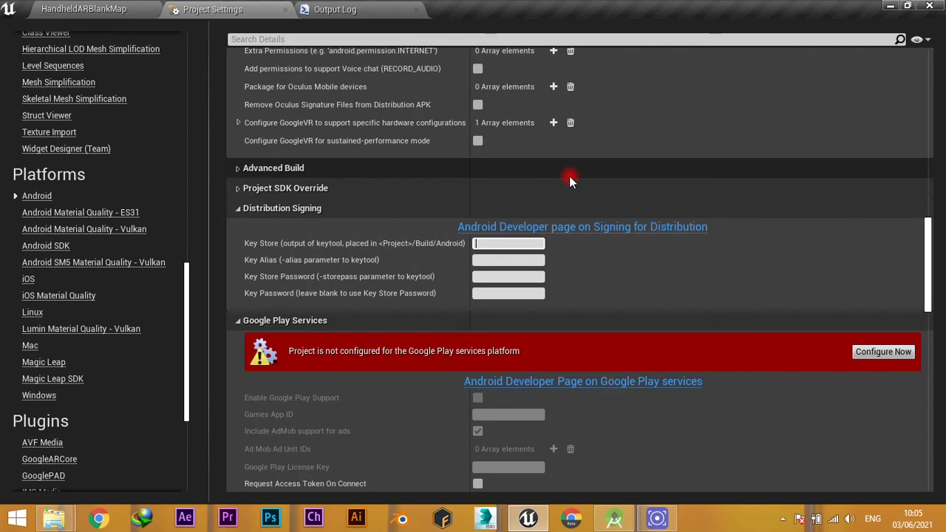
{"action": "type", "text": "Sh"}
{"action": "type", "text": "ooting"}
{"action": "type", "text": "the"}
{"action": "key", "text": "BackSpace"}
{"action": "key", "text": "BackSpace"}
{"action": "key", "text": "BackSpace"}
{"action": "key", "text": "BackSpace"}
{"action": "key", "text": "BackSpace"}
{"action": "key", "text": "BackSpace"}
{"action": "type", "text": "theDrone"}
{"action": "type", "text": "Ar"}
{"action": "key", "text": "BackSpace"}
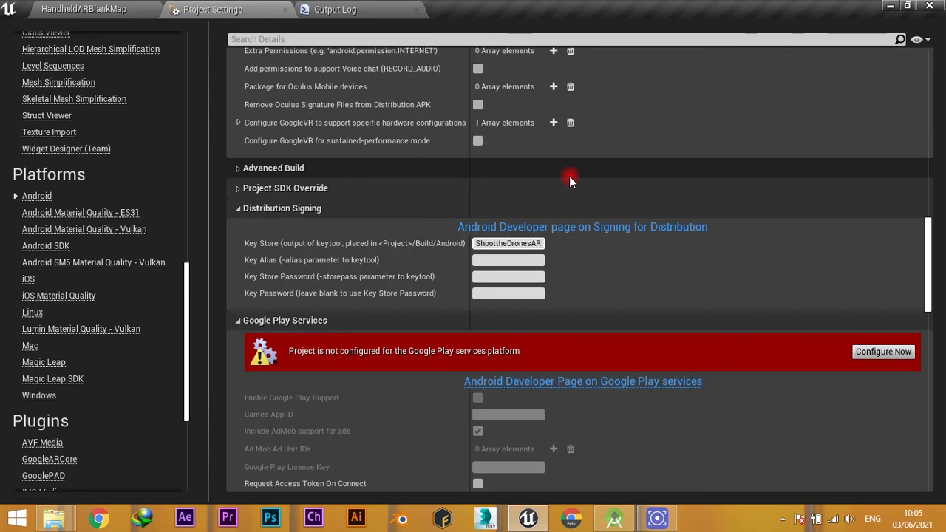
{"action": "type", "text": "R"}
Step: Set the key alias to MyKey and enter the key store password
{"action": "left_click", "coordinate": [484, 264]}
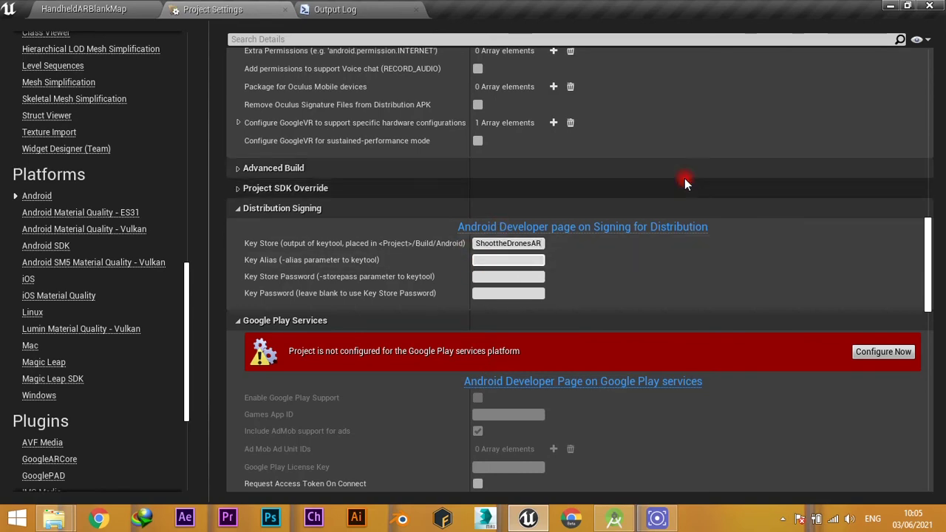
{"action": "type", "text": "MyKey"}
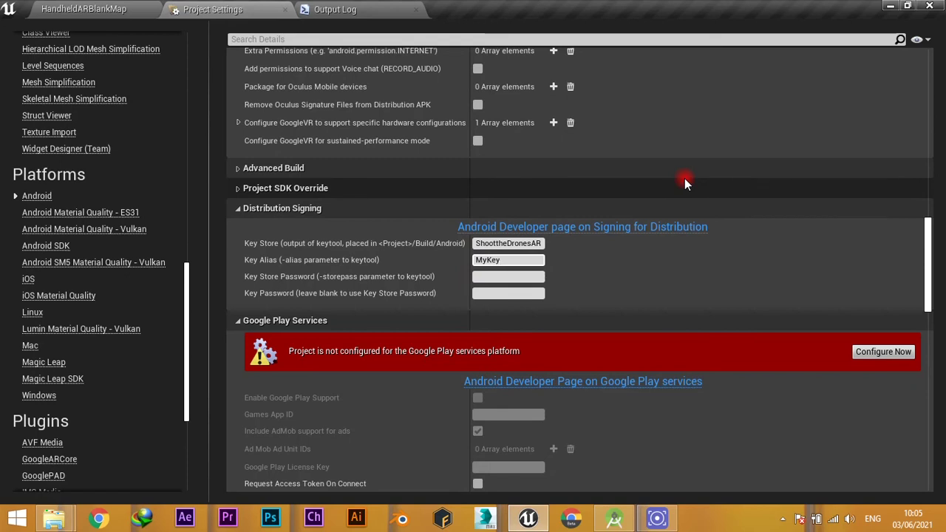
{"action": "left_click", "coordinate": [493, 286]}
{"action": "left_click", "coordinate": [643, 177]}
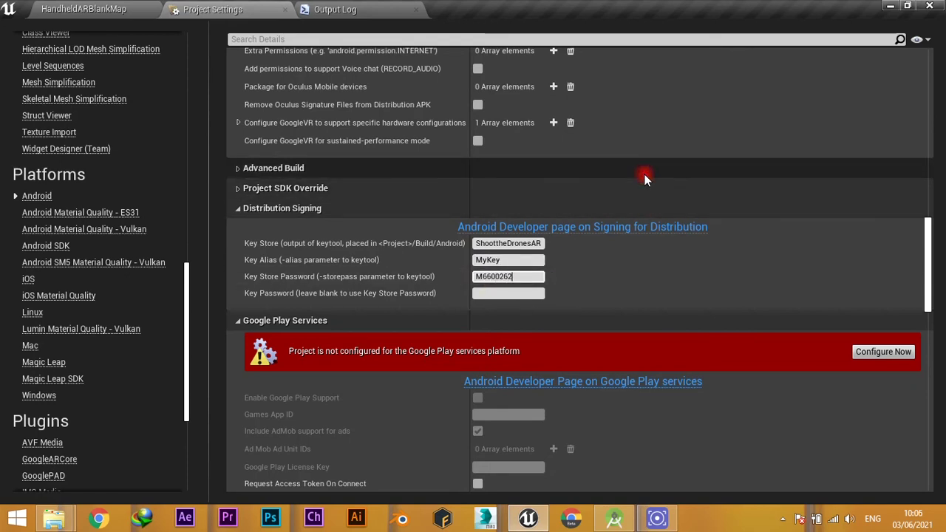
{"action": "type", "text": "0"}
{"action": "key", "text": "Tab"}
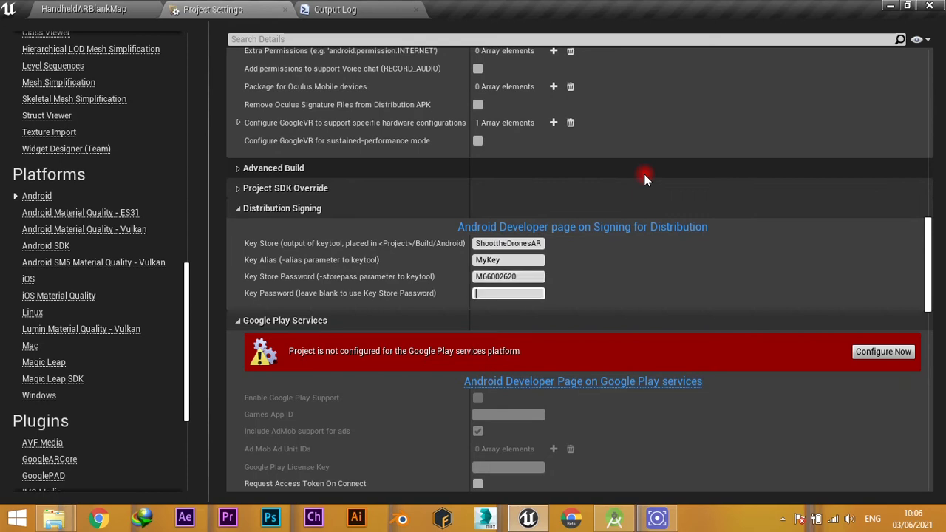
{"action": "left_click", "coordinate": [528, 279]}
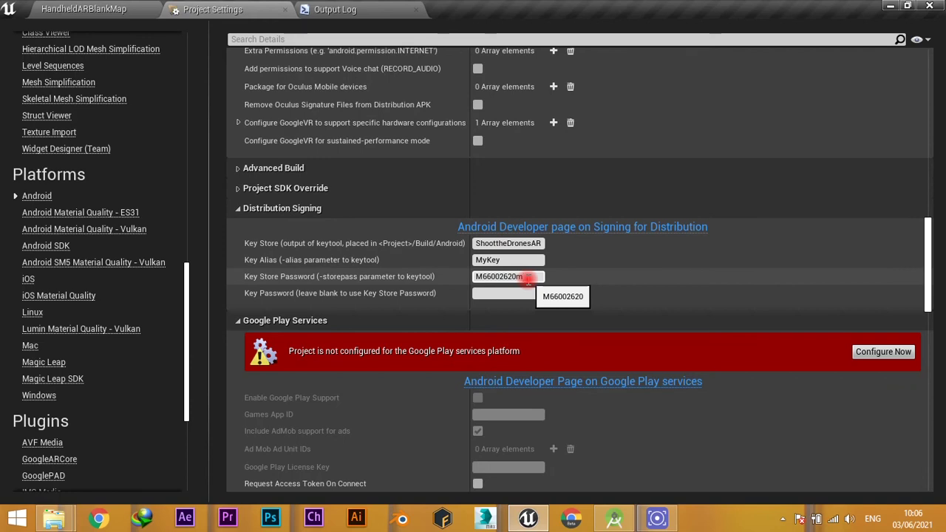
{"action": "key", "text": "Tab"}
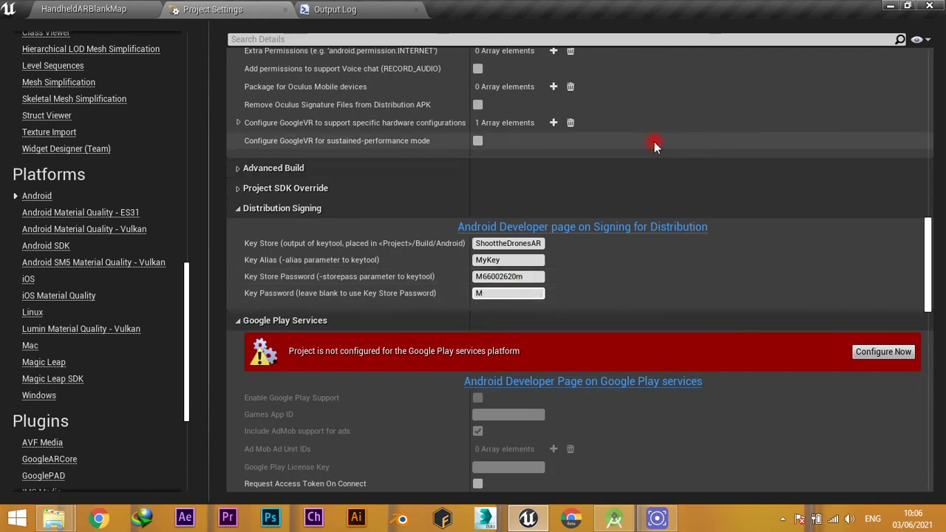
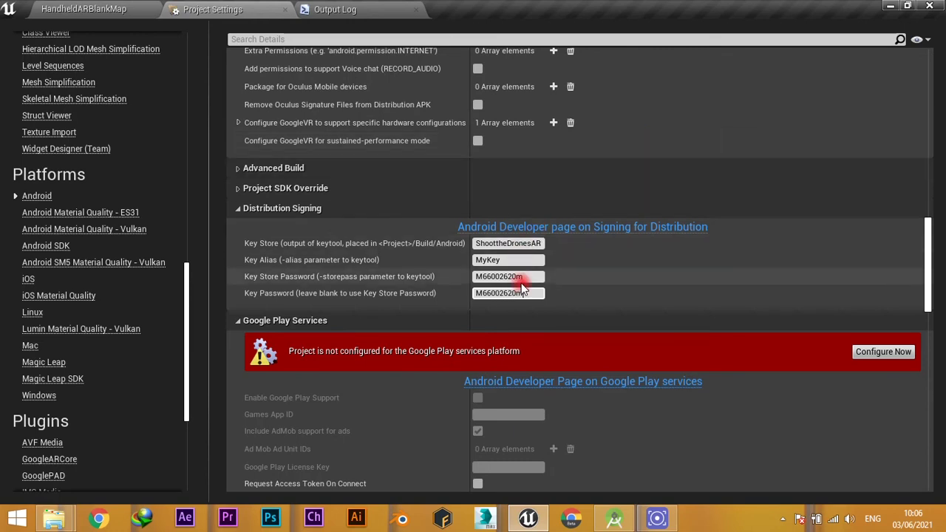
Step: Scroll through Project Settings to review the filled distribution signing fields
{"action": "scroll", "coordinate": [521, 284], "scroll_direction": "down", "scroll_amount": 3}
{"action": "scroll", "coordinate": [524, 310], "scroll_direction": "down", "scroll_amount": 3}
{"action": "scroll", "coordinate": [547, 350], "scroll_direction": "up", "scroll_amount": 3}
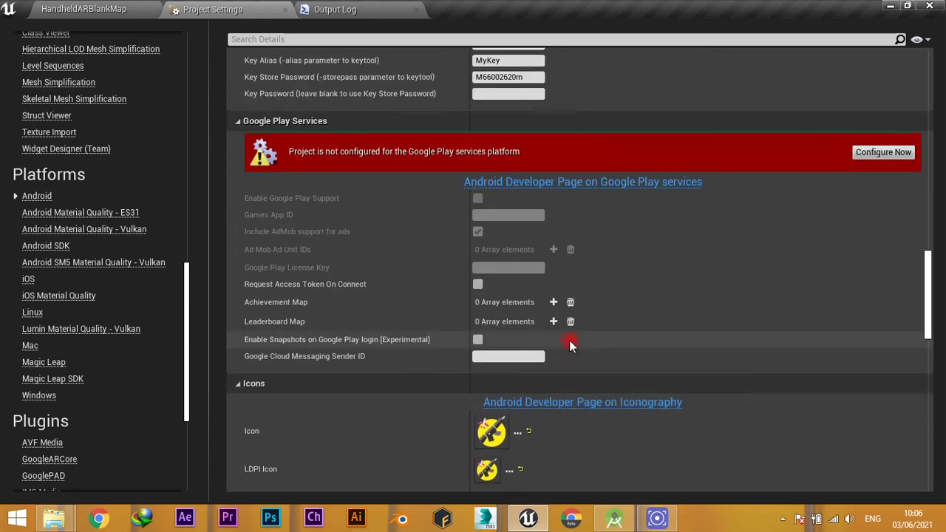
{"action": "scroll", "coordinate": [567, 341], "scroll_direction": "up", "scroll_amount": 3}
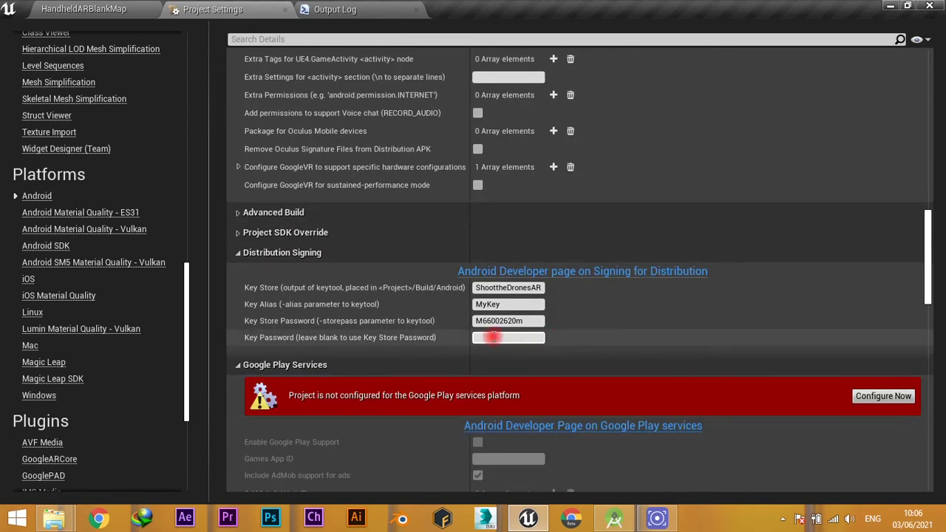
{"action": "scroll", "coordinate": [740, 209], "scroll_direction": "up", "scroll_amount": 2}
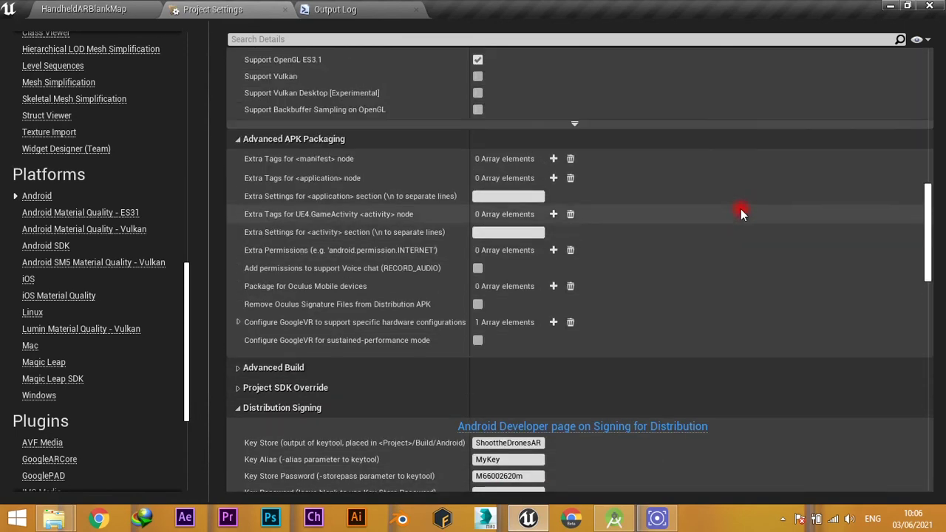
{"action": "left_click_drag", "start_coordinate": [930, 200], "coordinate": [930, 79]}
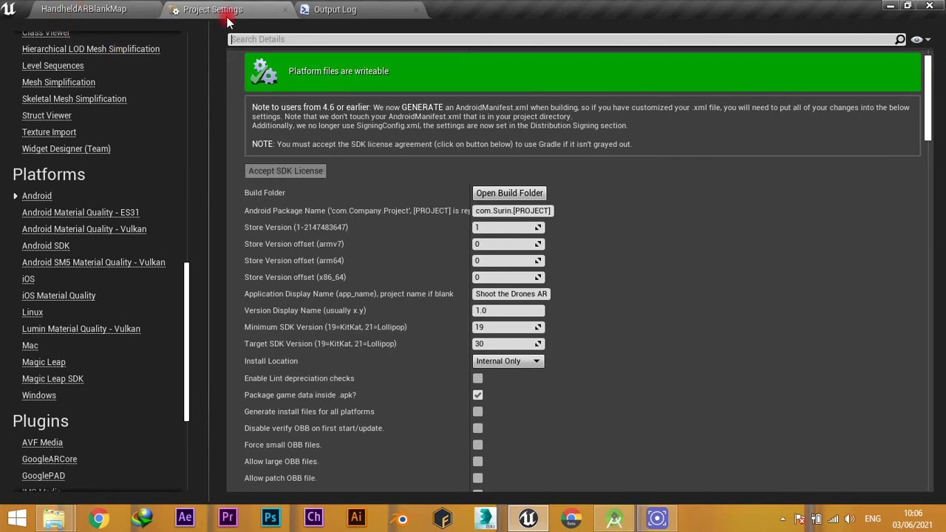
{"action": "left_click", "coordinate": [93, 159]}
{"action": "left_click_drag", "start_coordinate": [185, 273], "coordinate": [187, 58]}
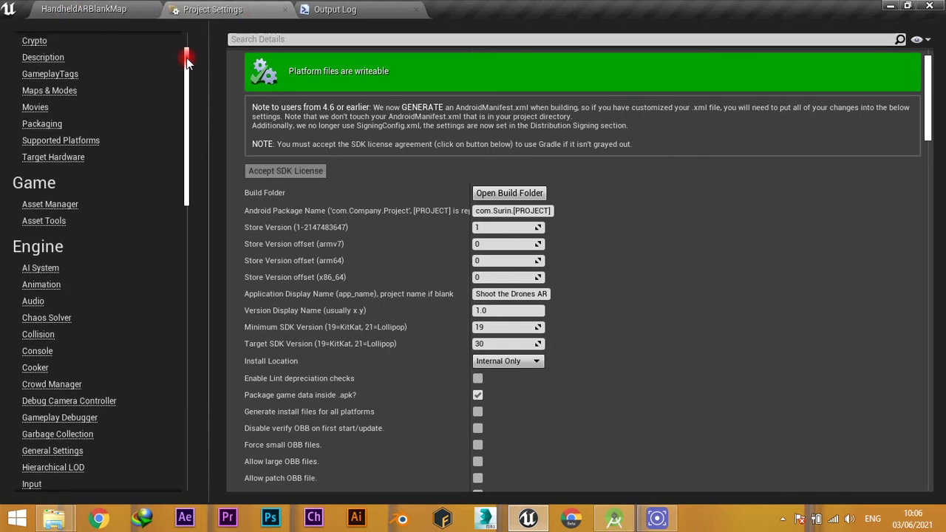
Step: Tick For Distribution in Packaging settings and go back to the level editor's File menu
{"action": "left_click", "coordinate": [62, 128]}
{"action": "left_click", "coordinate": [523, 299]}
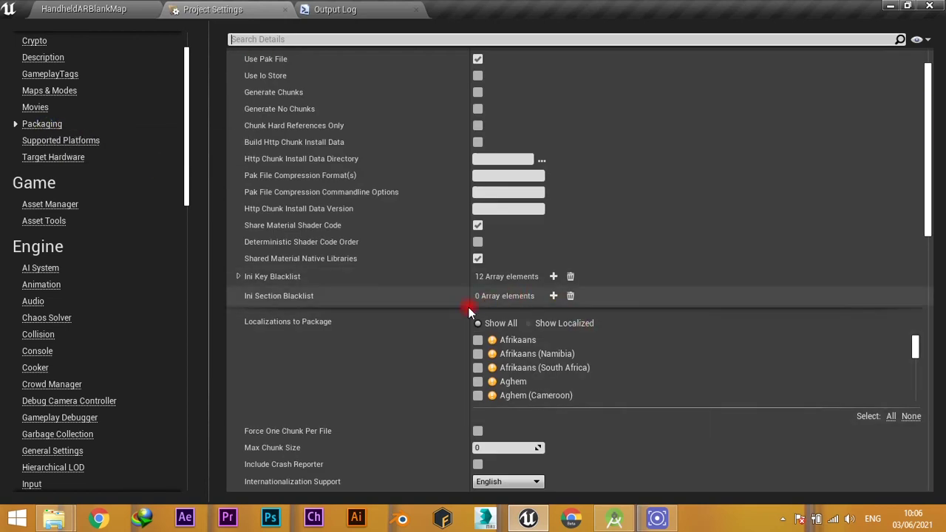
{"action": "left_click_drag", "start_coordinate": [927, 141], "coordinate": [829, 295]}
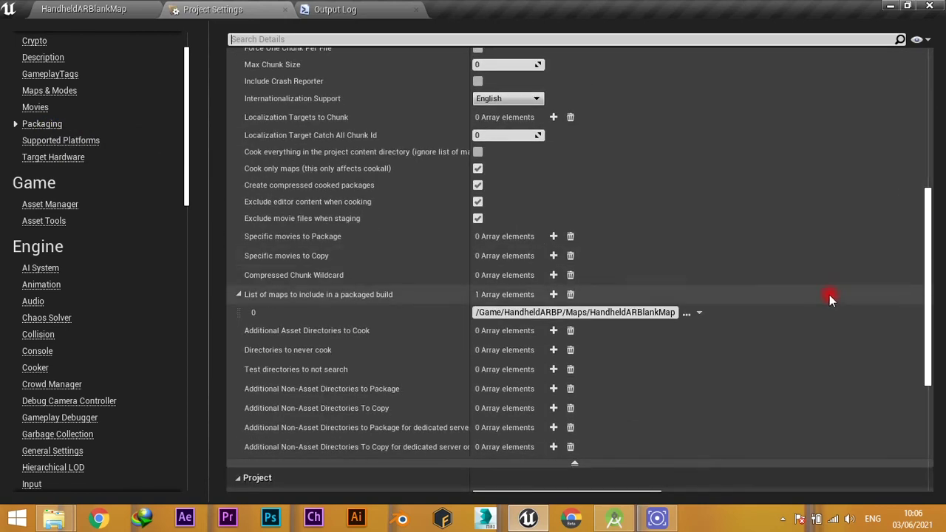
{"action": "scroll", "coordinate": [833, 303], "scroll_direction": "down", "scroll_amount": 5}
{"action": "scroll", "coordinate": [833, 303], "scroll_direction": "down", "scroll_amount": 2}
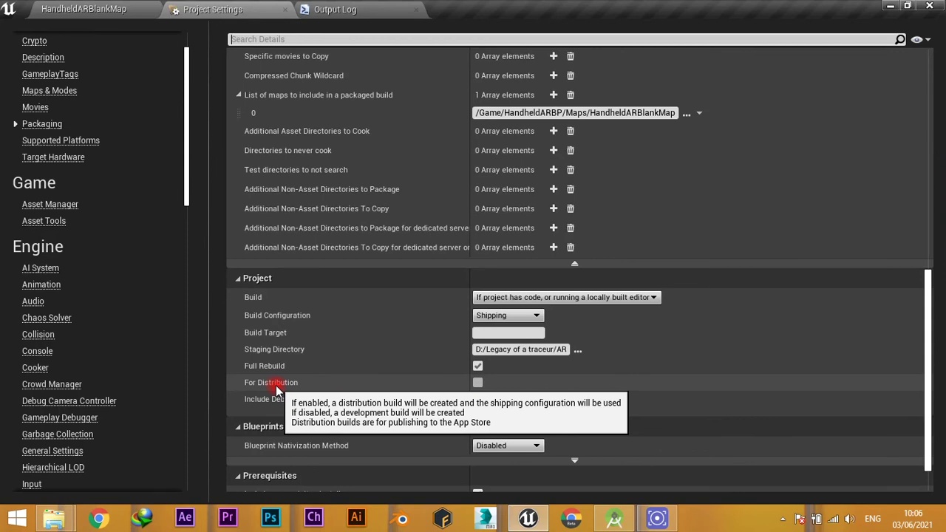
{"action": "left_click", "coordinate": [478, 382]}
{"action": "left_click", "coordinate": [84, 8]}
{"action": "left_click", "coordinate": [17, 25]}
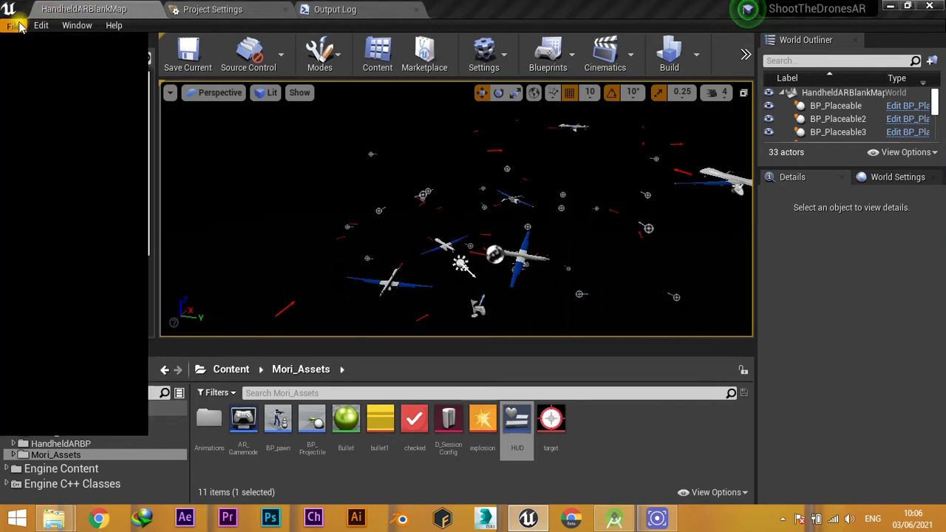
{"action": "mouse_move", "coordinate": [58, 251]}
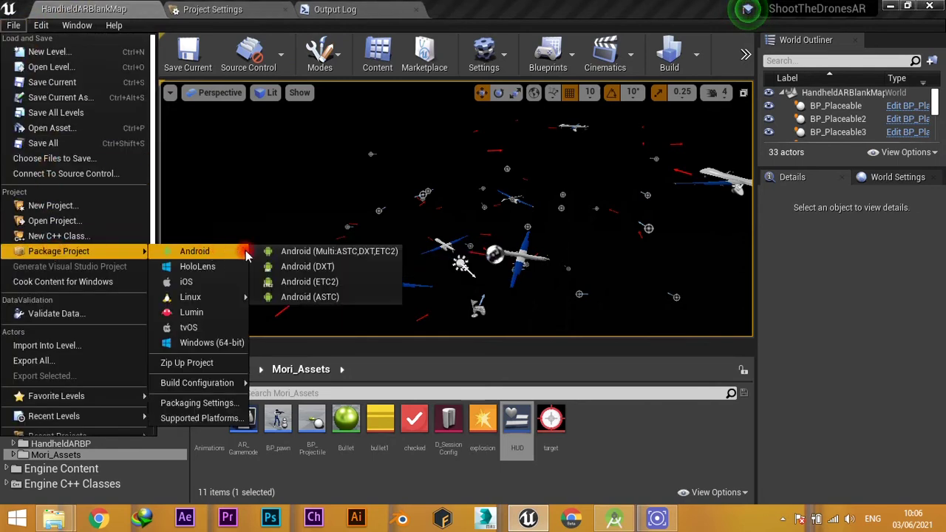
Step: Package for Android ETC2 into a newly created 'For Distribution' folder inside AR
{"action": "left_click", "coordinate": [333, 281]}
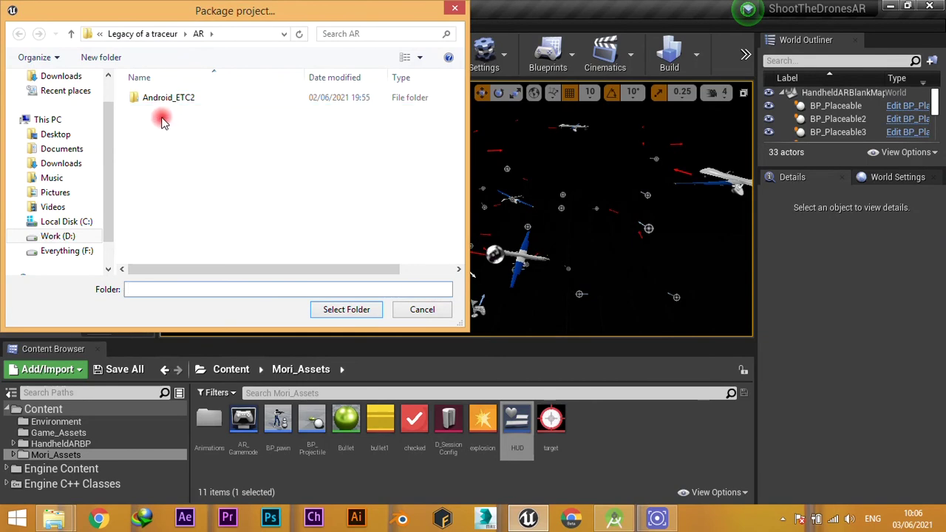
{"action": "right_click", "coordinate": [136, 119]}
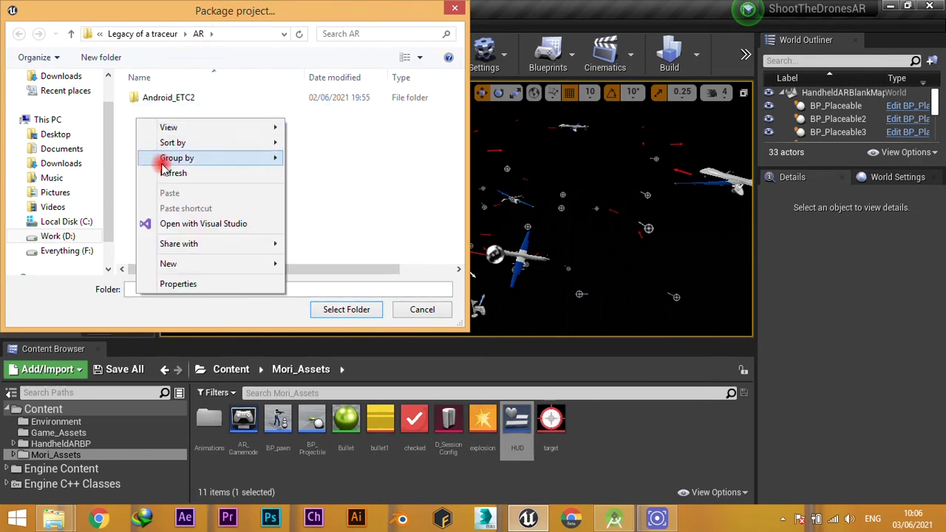
{"action": "left_click", "coordinate": [304, 266]}
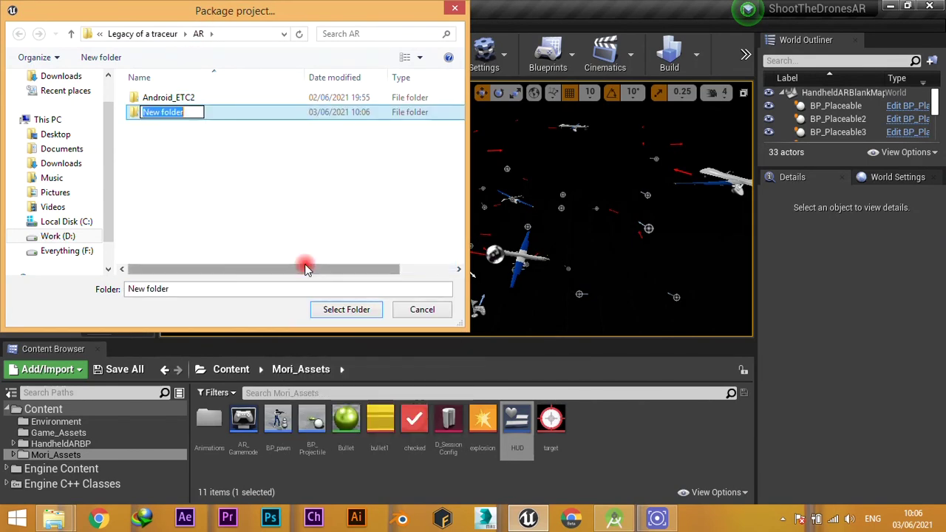
{"action": "type", "text": "For Dis"}
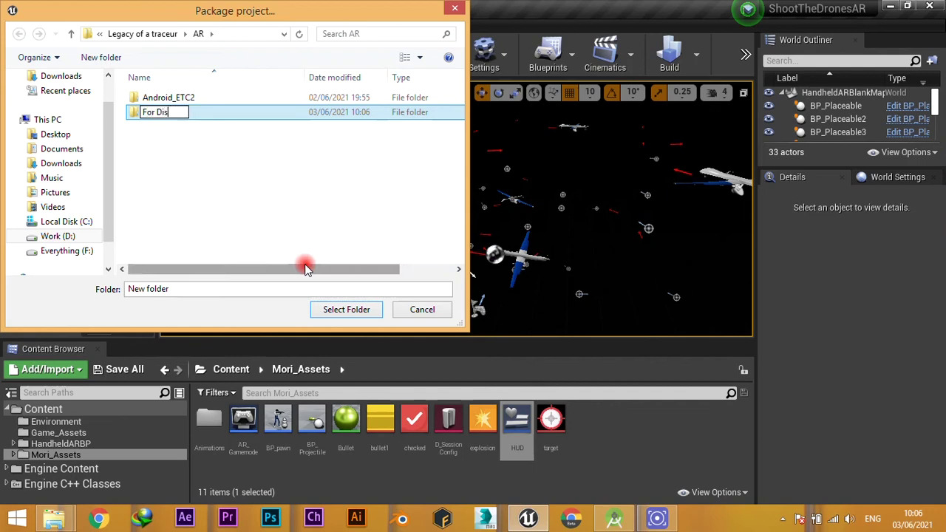
{"action": "type", "text": "n"}
{"action": "key", "text": "Return"}
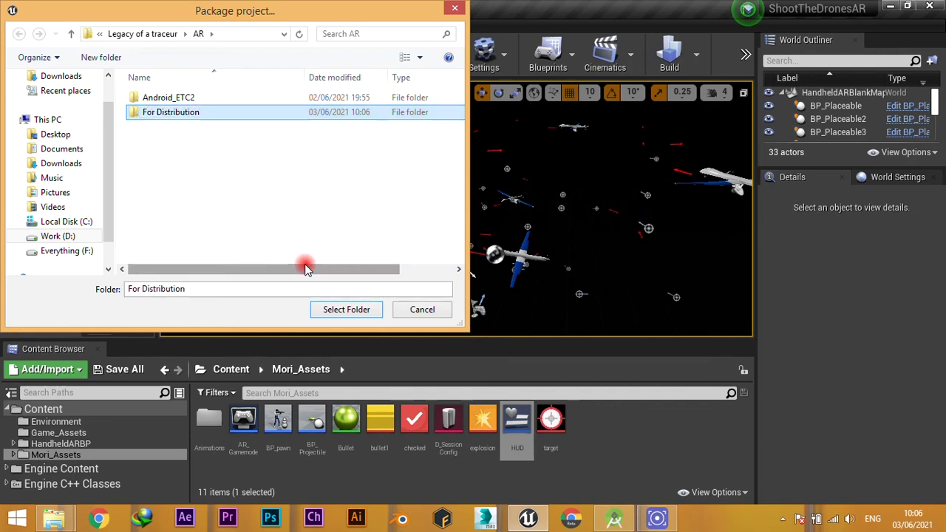
{"action": "left_click", "coordinate": [350, 310]}
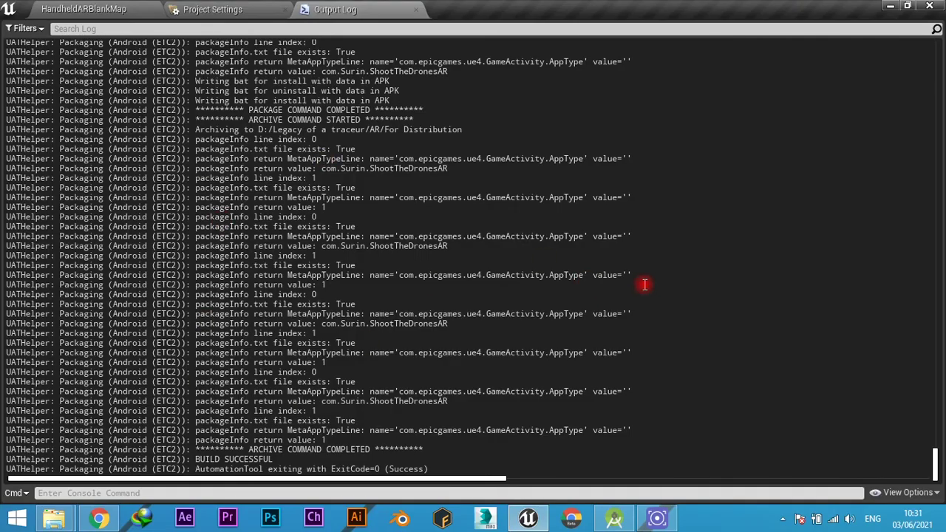
Step: After the BUILD SUCCESSFUL log, return to the Android Distribution Signing settings tab
{"action": "left_click", "coordinate": [206, 7]}
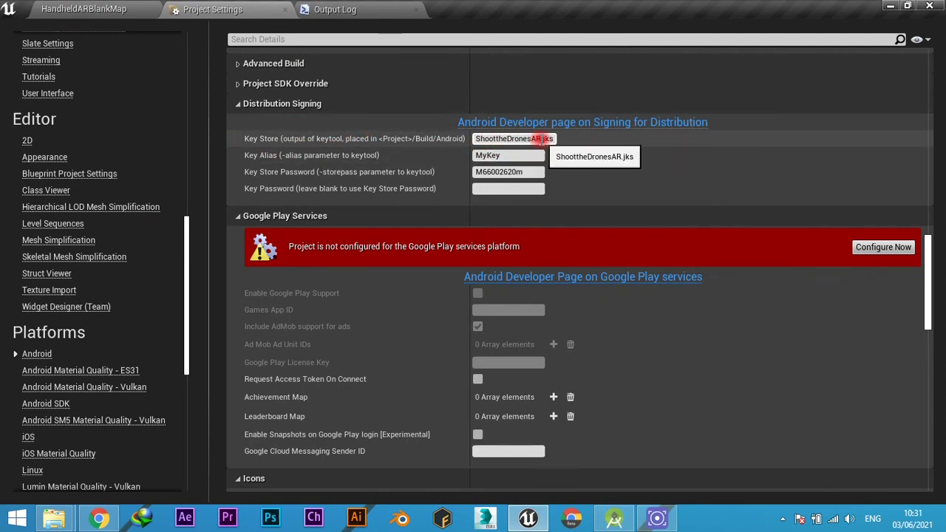
Step: Inspect the ShoottheDronesAR.jks Key Store entry without changing it, then switch to the Play Console
{"action": "left_click", "coordinate": [543, 138]}
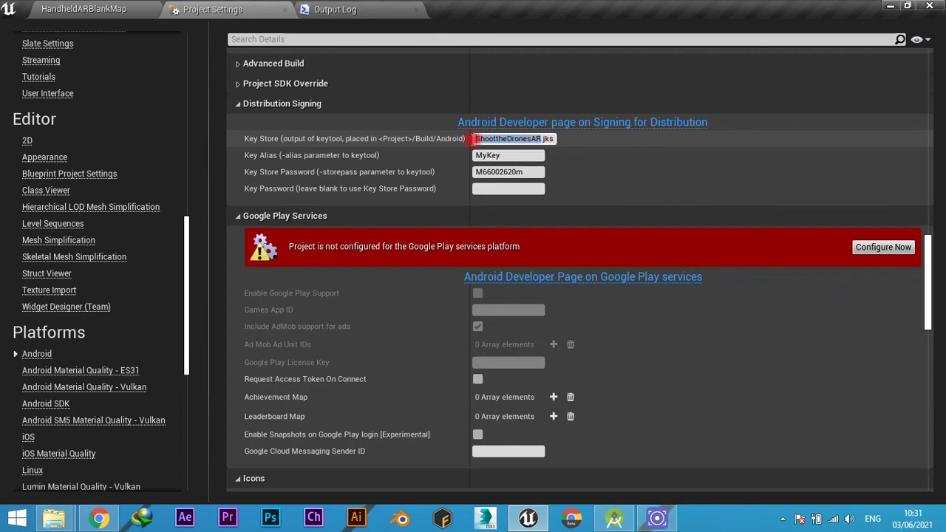
{"action": "mouse_move", "coordinate": [542, 139]}
{"action": "left_mouse_down"}
{"action": "mouse_move", "coordinate": [489, 148]}
{"action": "mouse_move", "coordinate": [553, 139]}
{"action": "left_mouse_up"}
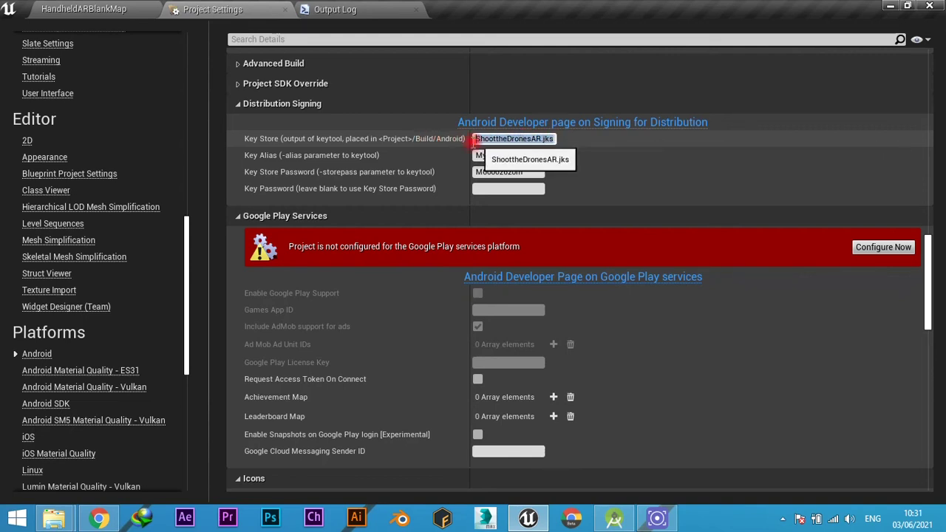
{"action": "mouse_move", "coordinate": [554, 138]}
{"action": "left_mouse_down"}
{"action": "mouse_move", "coordinate": [512, 144]}
{"action": "mouse_move", "coordinate": [554, 148]}
{"action": "left_mouse_up"}
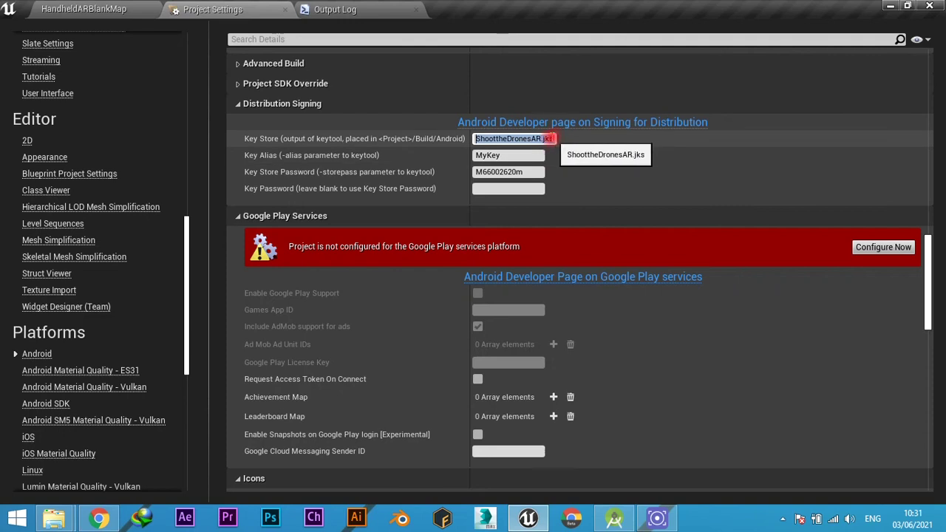
{"action": "left_click_drag", "start_coordinate": [553, 148], "coordinate": [554, 148]}
{"action": "left_click", "coordinate": [583, 160]}
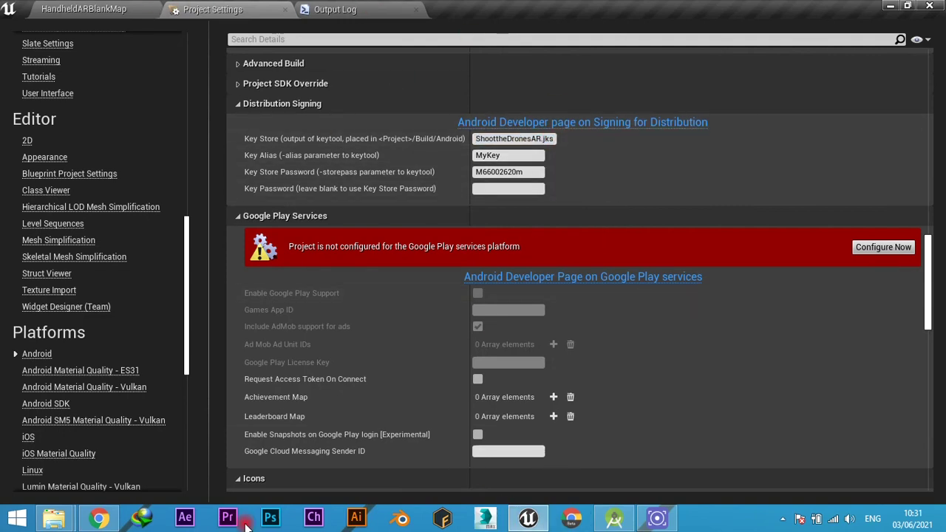
{"action": "left_click", "coordinate": [104, 521]}
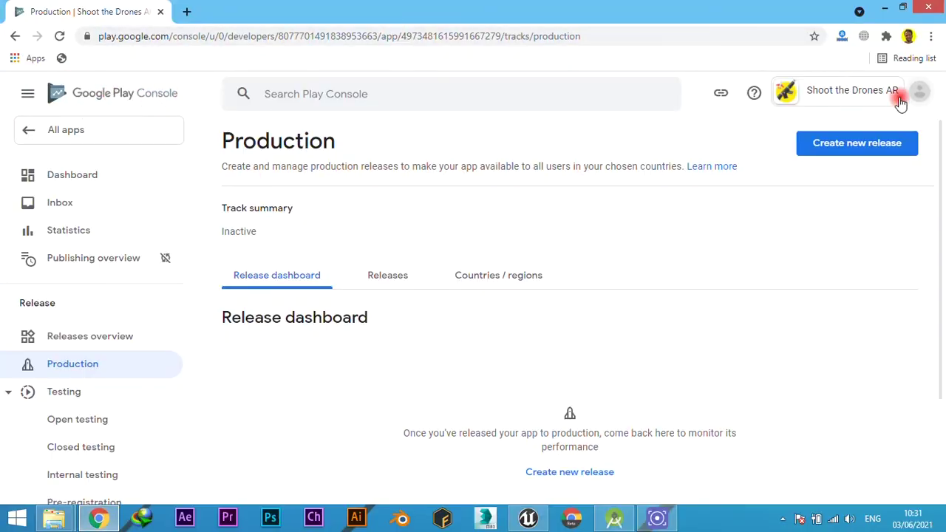
Step: Create a new Shoot the Drones AR production release, letting Google manage the signing key
{"action": "left_click", "coordinate": [859, 145]}
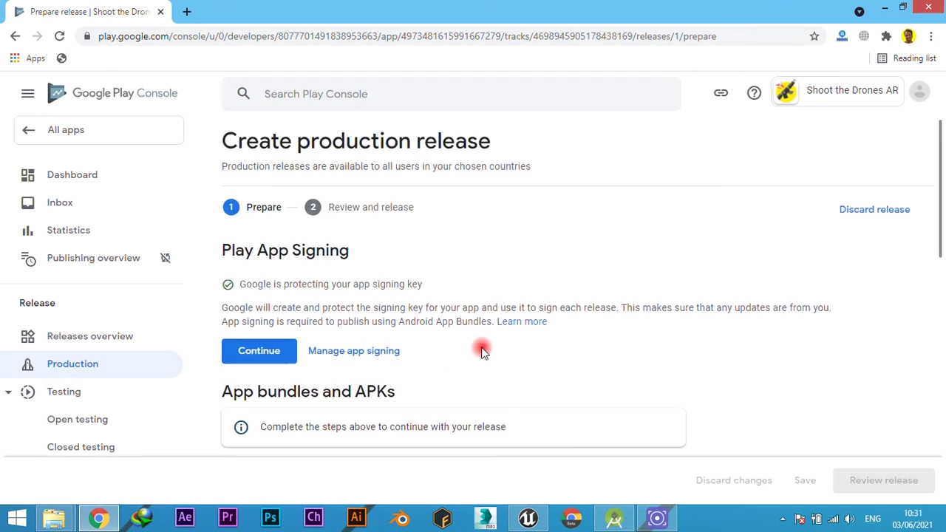
{"action": "scroll", "coordinate": [485, 351], "scroll_direction": "down", "scroll_amount": 3}
{"action": "scroll", "coordinate": [485, 351], "scroll_direction": "up", "scroll_amount": 1}
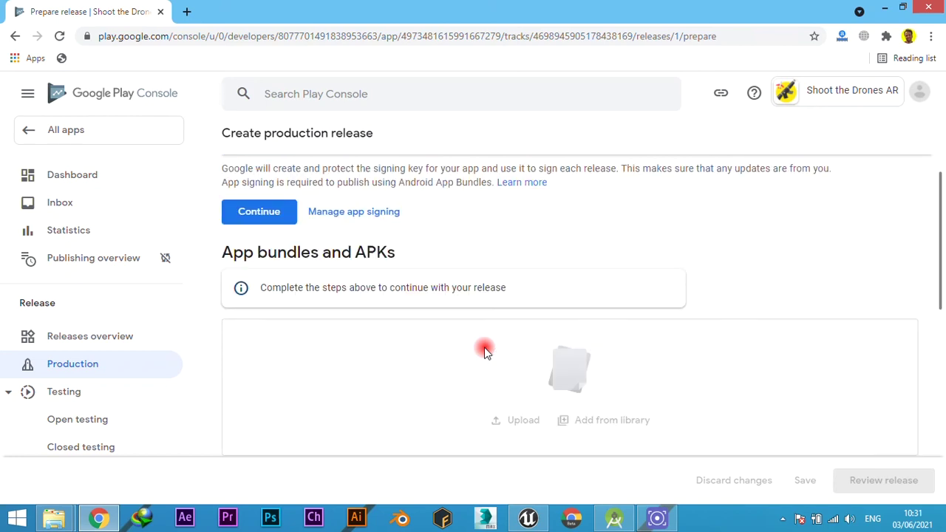
{"action": "scroll", "coordinate": [485, 352], "scroll_direction": "down", "scroll_amount": 1}
{"action": "scroll", "coordinate": [428, 314], "scroll_direction": "up", "scroll_amount": 3}
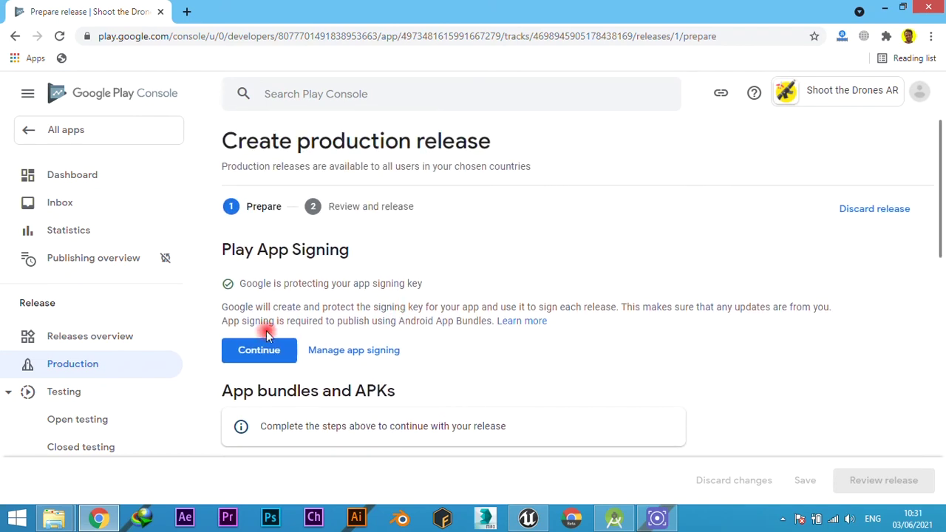
{"action": "left_click", "coordinate": [264, 352]}
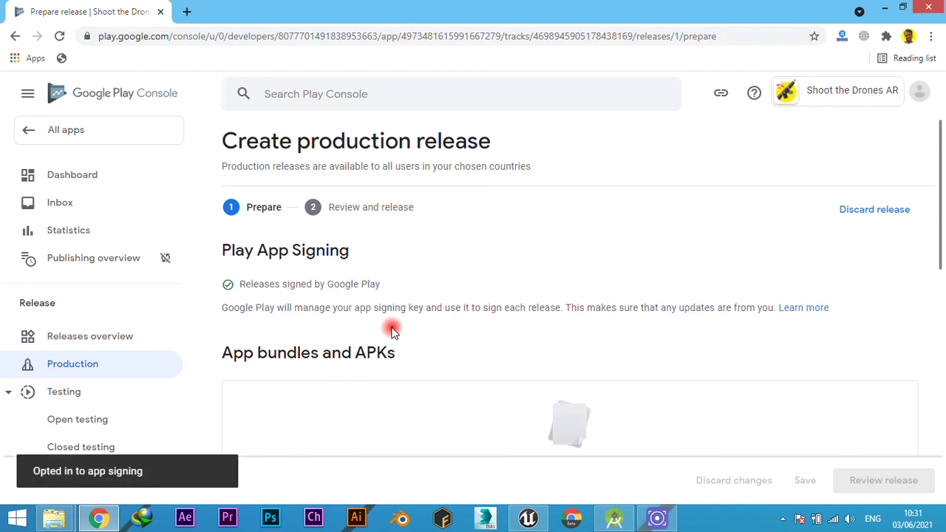
{"action": "scroll", "coordinate": [547, 303], "scroll_direction": "down", "scroll_amount": 1}
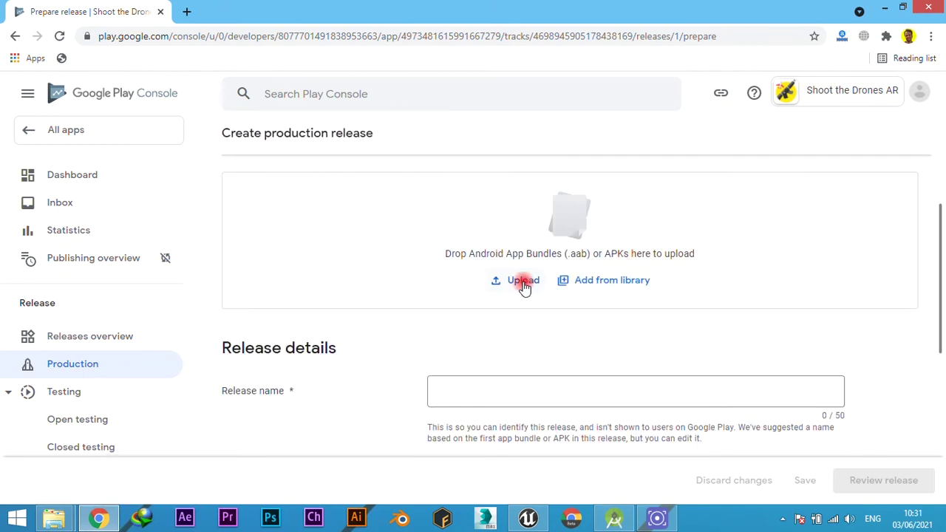
Step: Drag the universal APK from AR\For Distribution\Android_ETC2 into the release's upload area
{"action": "left_click", "coordinate": [54, 517]}
{"action": "mouse_move", "coordinate": [240, 443]}
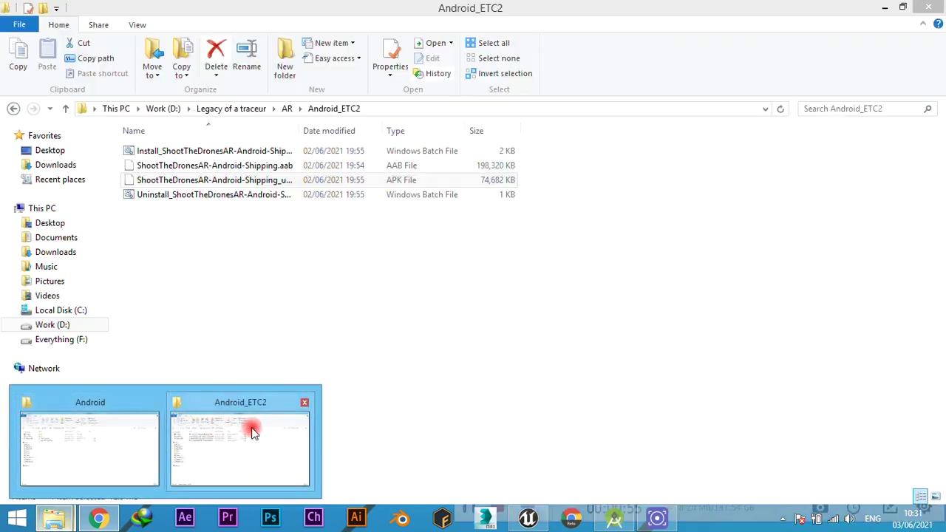
{"action": "left_click", "coordinate": [252, 432]}
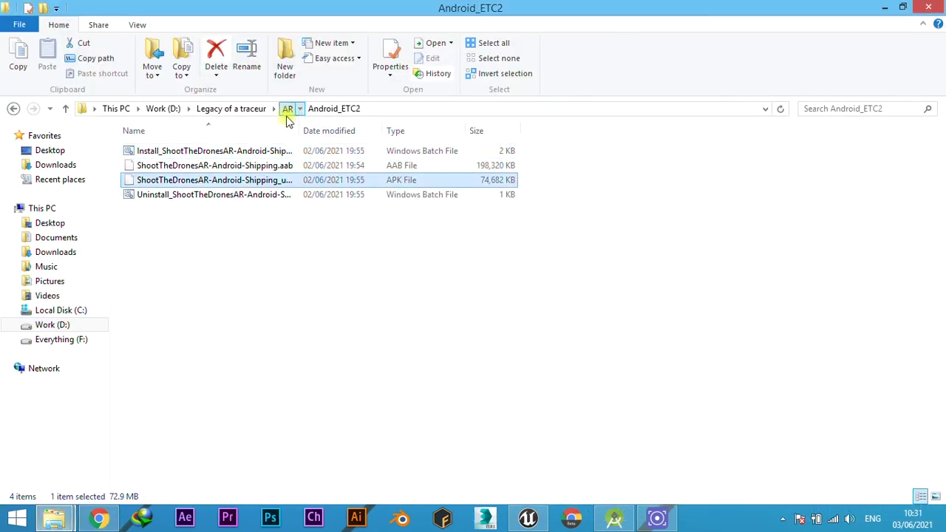
{"action": "left_click", "coordinate": [287, 108]}
{"action": "double_click", "coordinate": [182, 169]}
{"action": "double_click", "coordinate": [181, 153]}
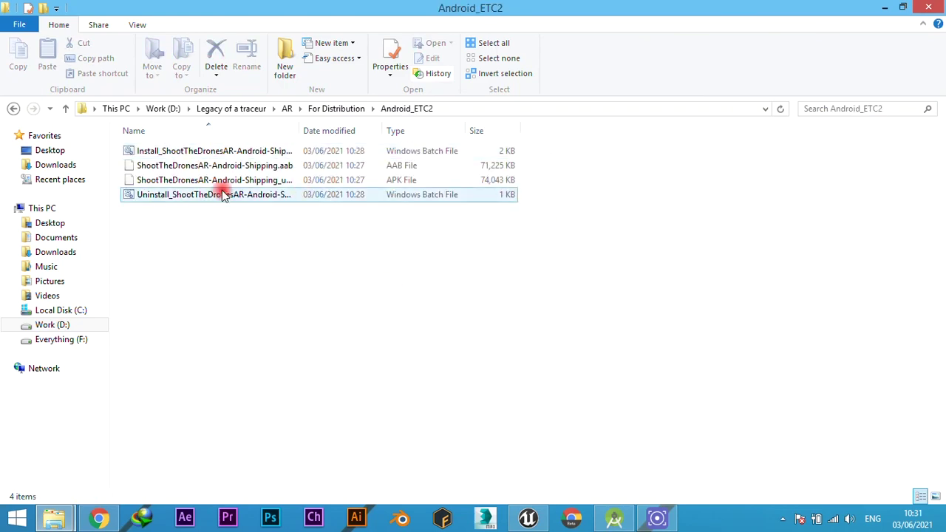
{"action": "left_click", "coordinate": [473, 185]}
{"action": "left_click", "coordinate": [212, 185]}
{"action": "left_click_drag", "start_coordinate": [204, 184], "coordinate": [543, 231]}
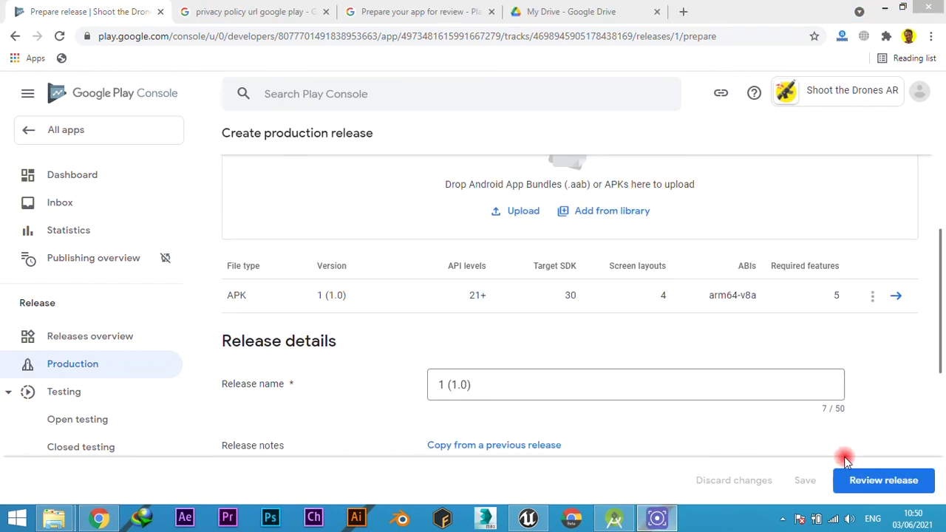
Step: Review release 1 (1.0) and confirm its rollout to Production
{"action": "left_click", "coordinate": [879, 481]}
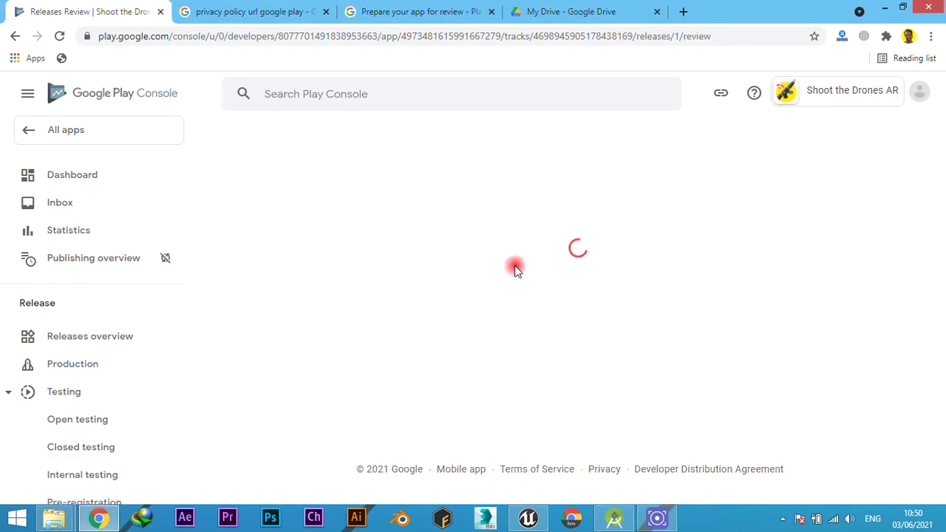
{"action": "scroll", "coordinate": [510, 272], "scroll_direction": "down", "scroll_amount": 3}
{"action": "scroll", "coordinate": [498, 214], "scroll_direction": "up", "scroll_amount": 3}
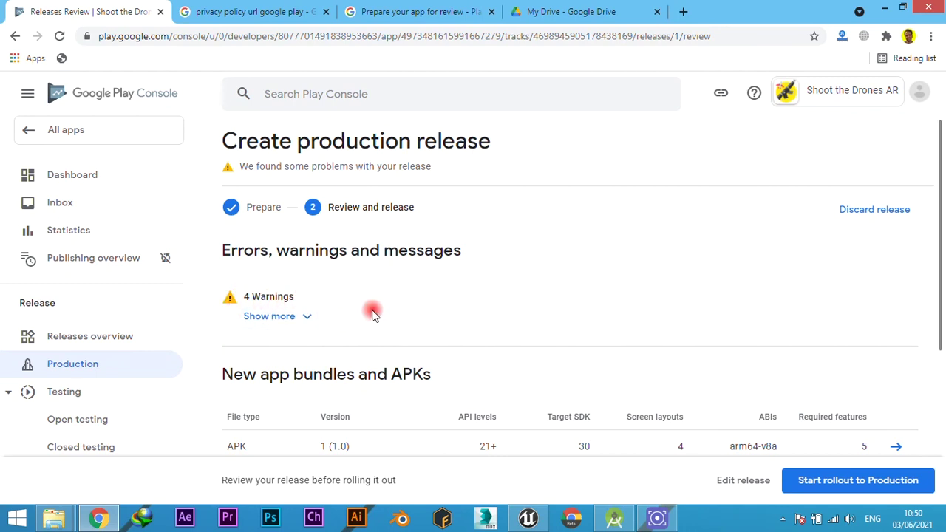
{"action": "scroll", "coordinate": [373, 310], "scroll_direction": "down", "scroll_amount": 1}
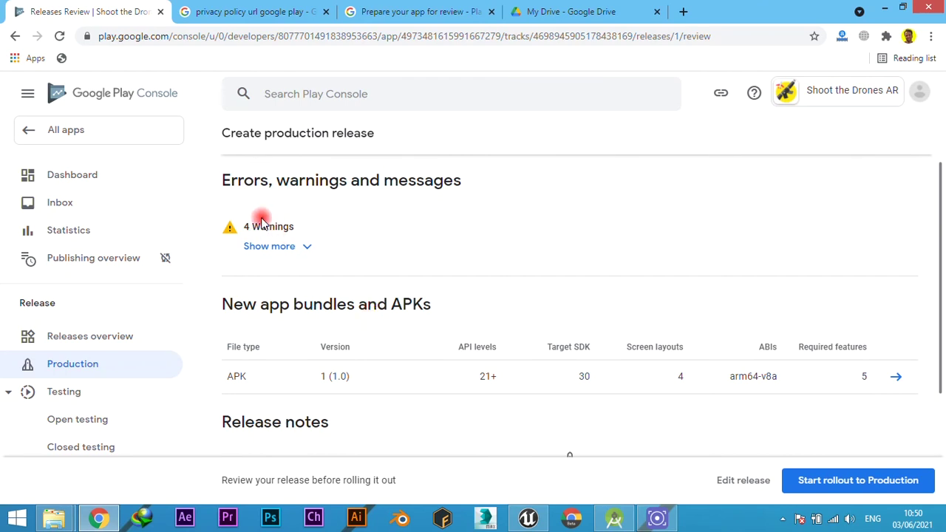
{"action": "scroll", "coordinate": [587, 314], "scroll_direction": "down", "scroll_amount": 1}
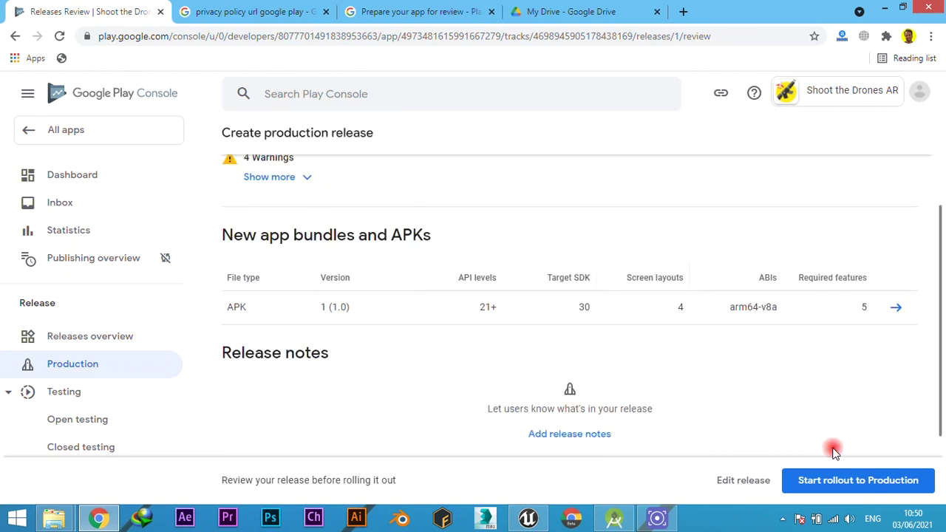
{"action": "left_click", "coordinate": [862, 481]}
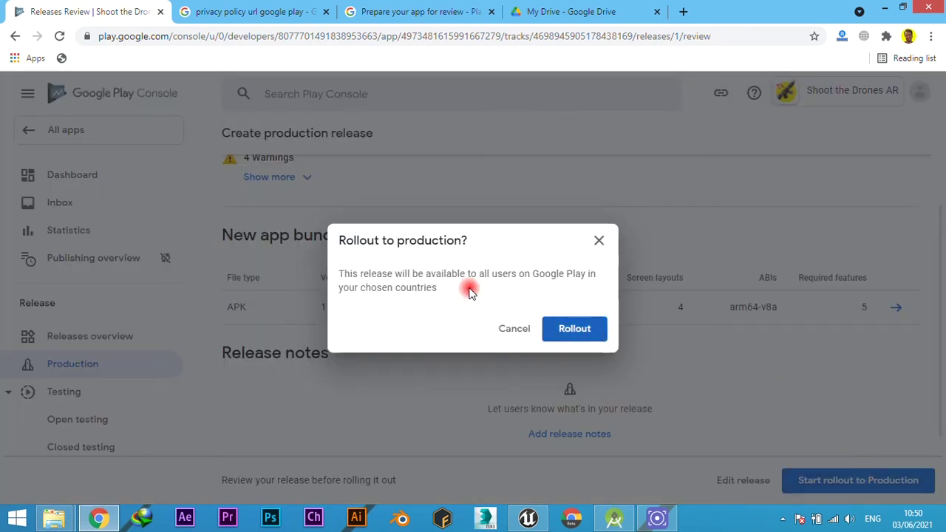
{"action": "left_click", "coordinate": [574, 330]}
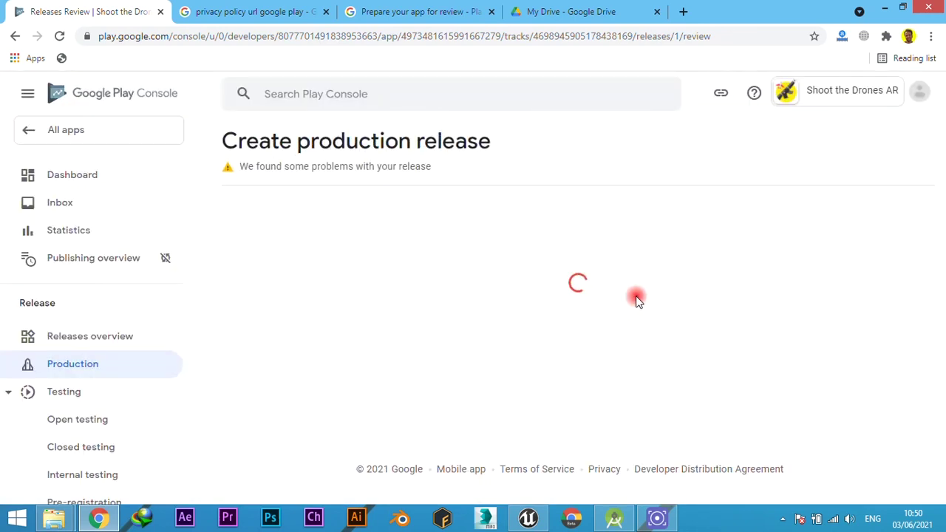
{"action": "left_click", "coordinate": [359, 275]}
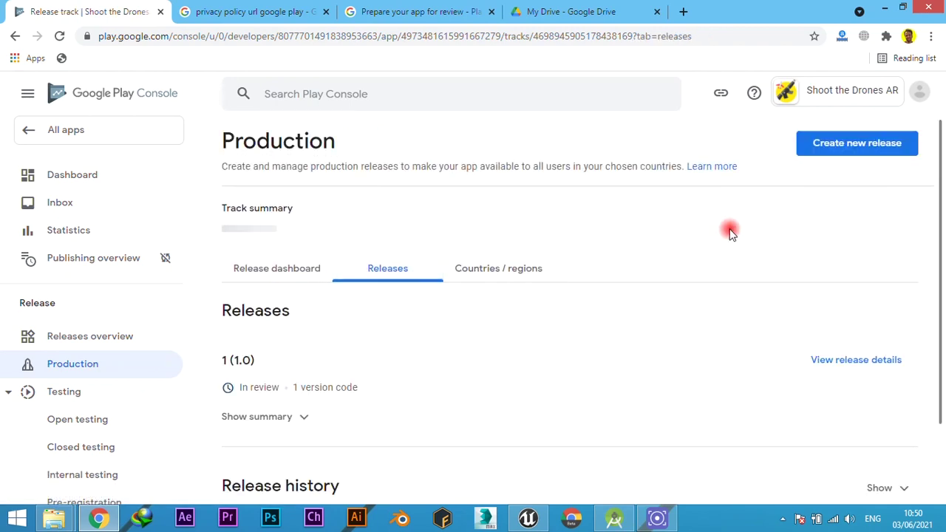
{"action": "scroll", "coordinate": [348, 355], "scroll_direction": "down", "scroll_amount": 1}
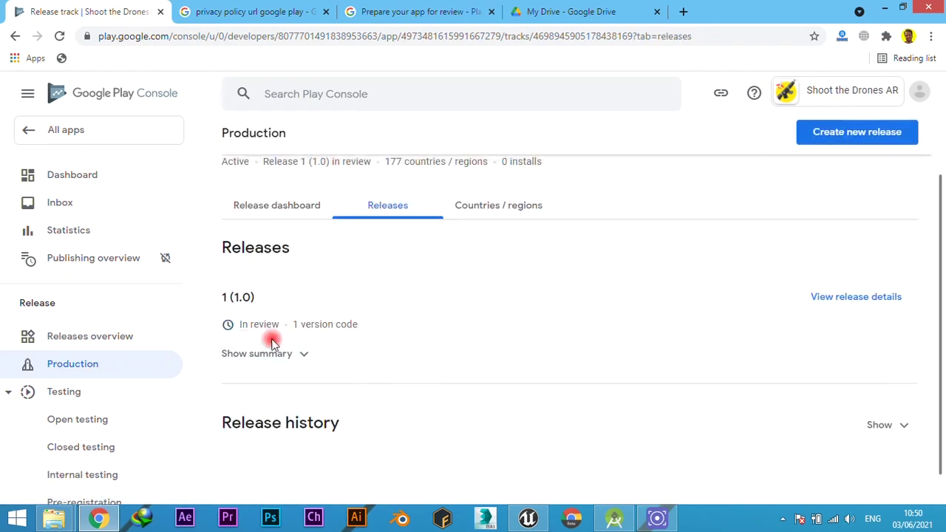